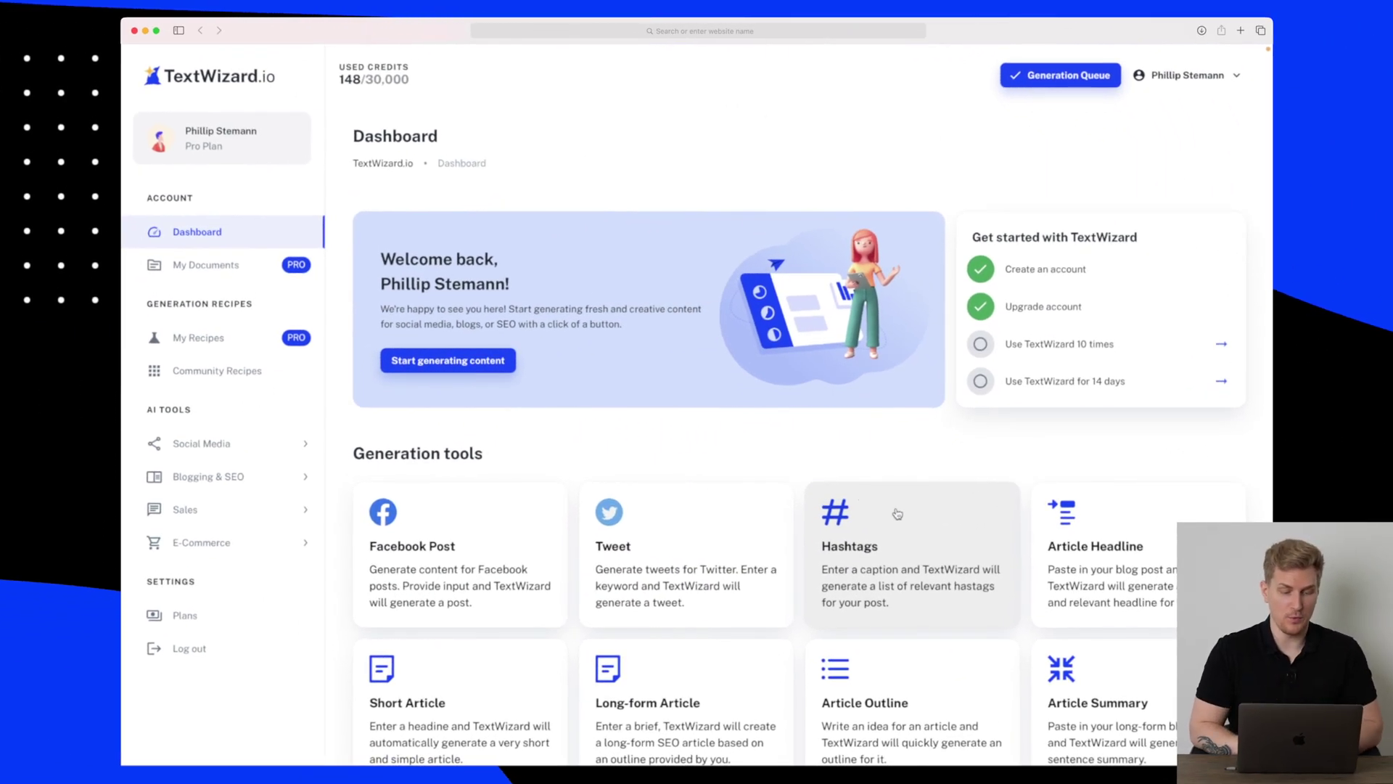
- Open the saved 'First Facebook post' document from My Documents, then go to My Recipes
{"action": "scroll", "coordinate": [794, 426], "scroll_direction": "down", "scroll_amount": 5}
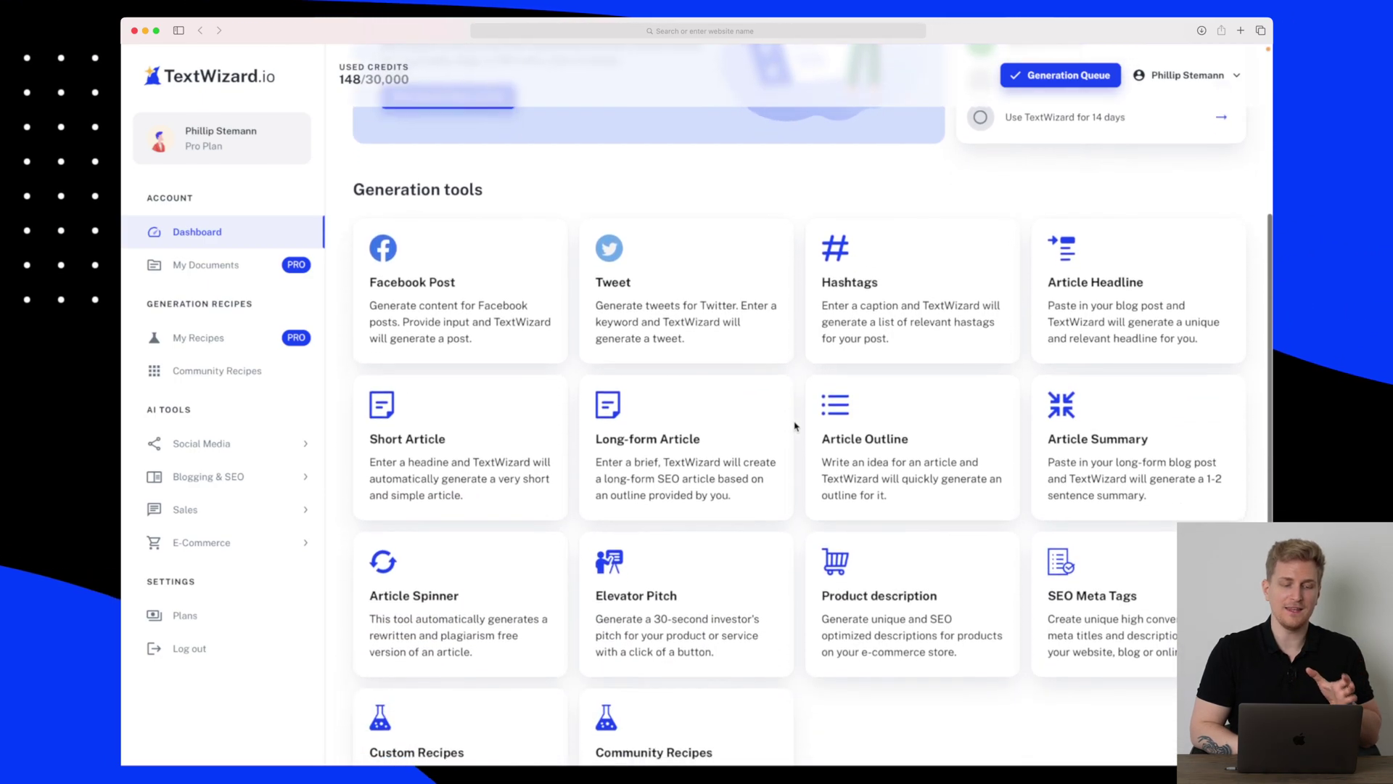
{"action": "scroll", "coordinate": [795, 427], "scroll_direction": "down", "scroll_amount": 1}
{"action": "scroll", "coordinate": [795, 427], "scroll_direction": "up", "scroll_amount": 1}
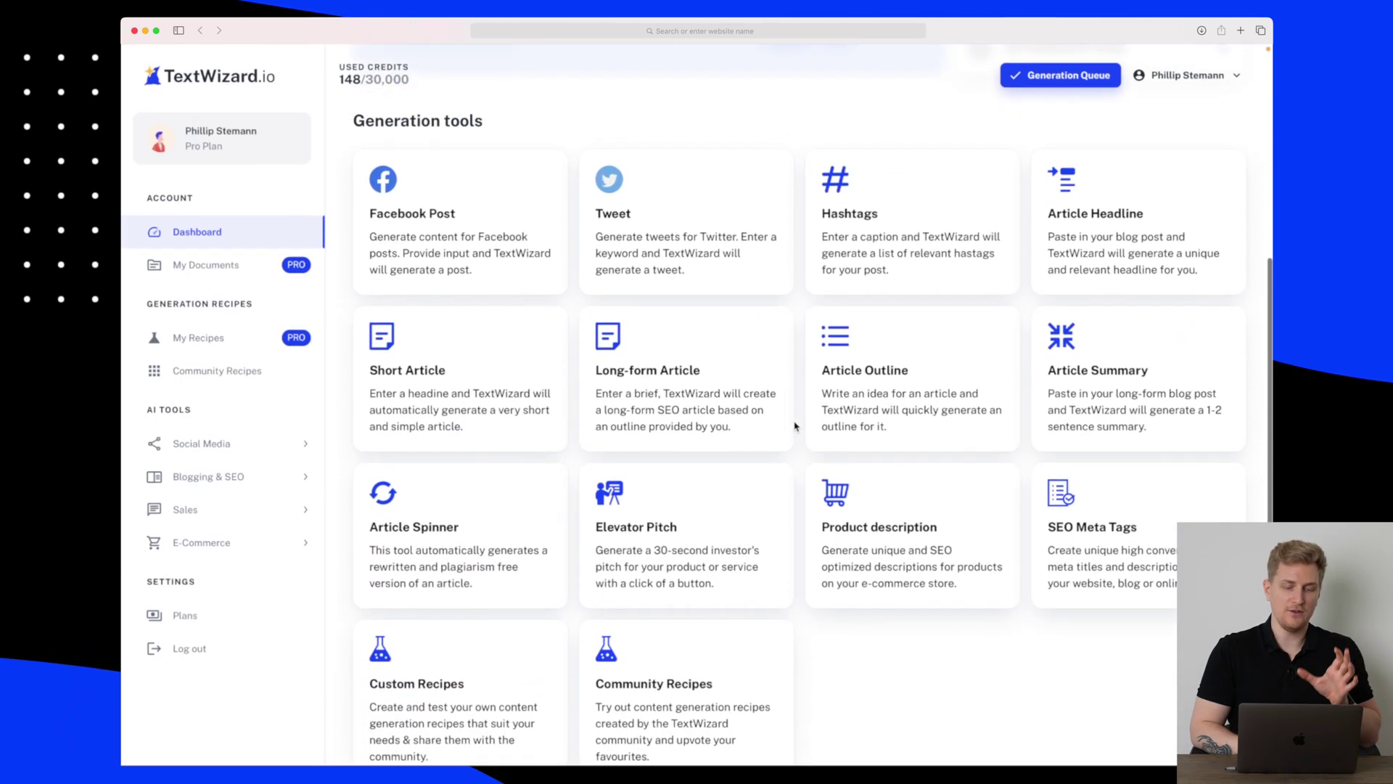
{"action": "scroll", "coordinate": [794, 426], "scroll_direction": "up", "scroll_amount": 2}
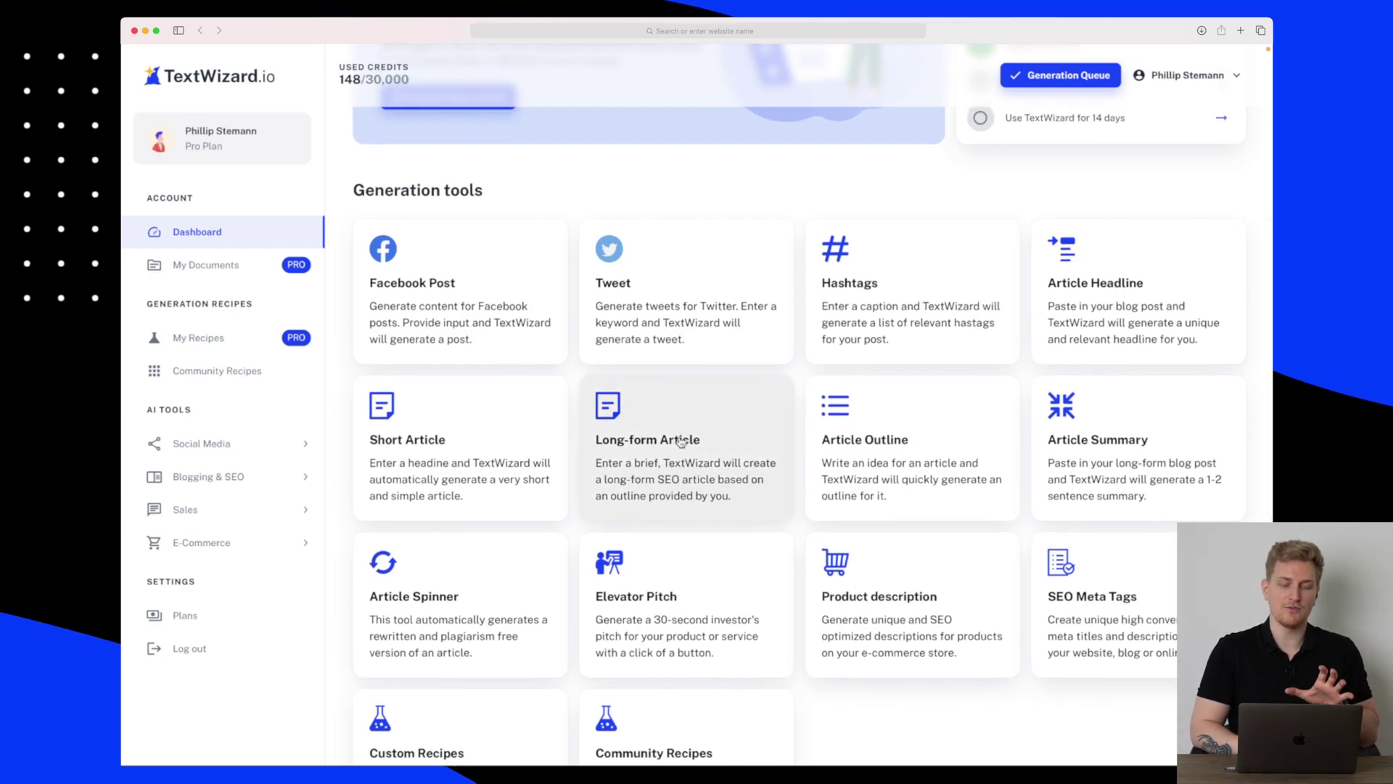
{"action": "left_click", "coordinate": [191, 270]}
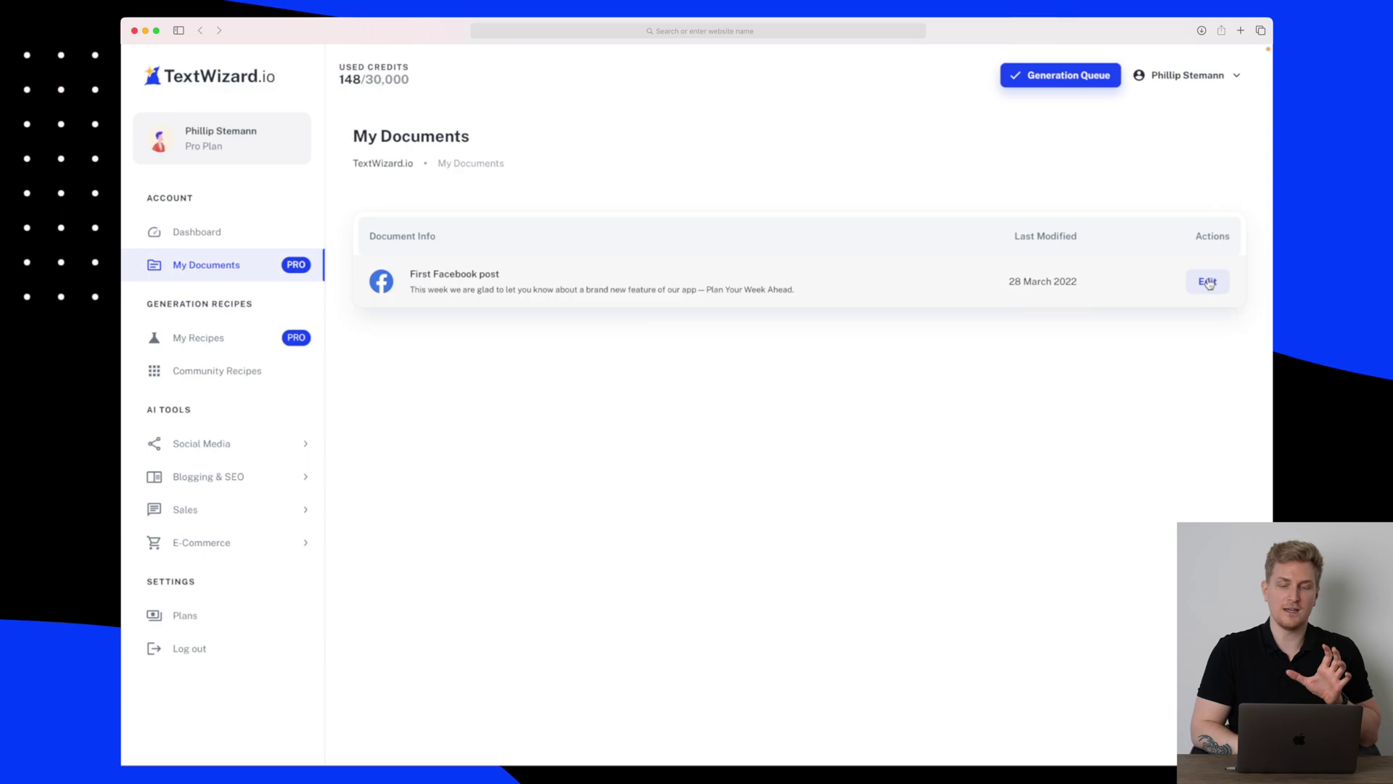
{"action": "left_click", "coordinate": [1208, 283]}
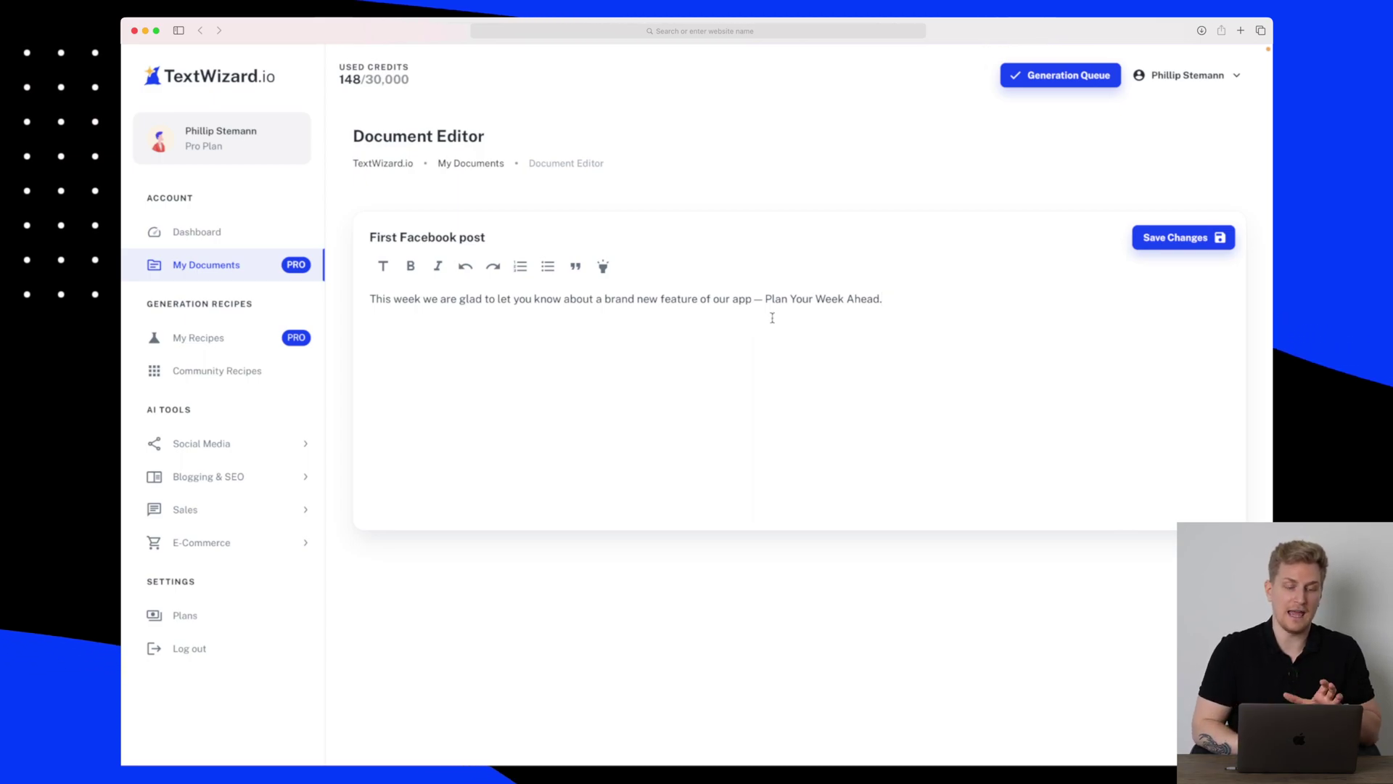
{"action": "left_click", "coordinate": [235, 347]}
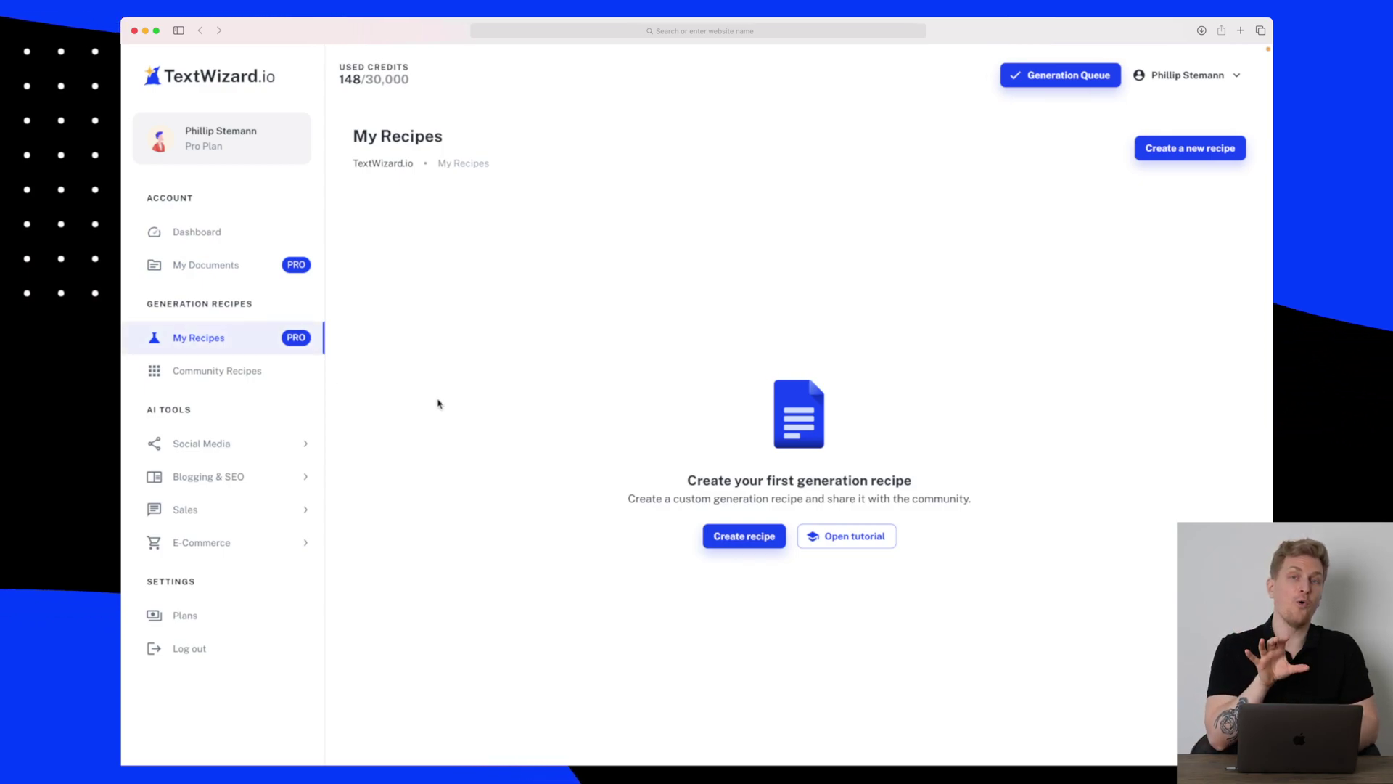
- Start a new recipe named 'YouTube title generator'
{"action": "left_click", "coordinate": [744, 536]}
{"action": "left_click", "coordinate": [491, 174]}
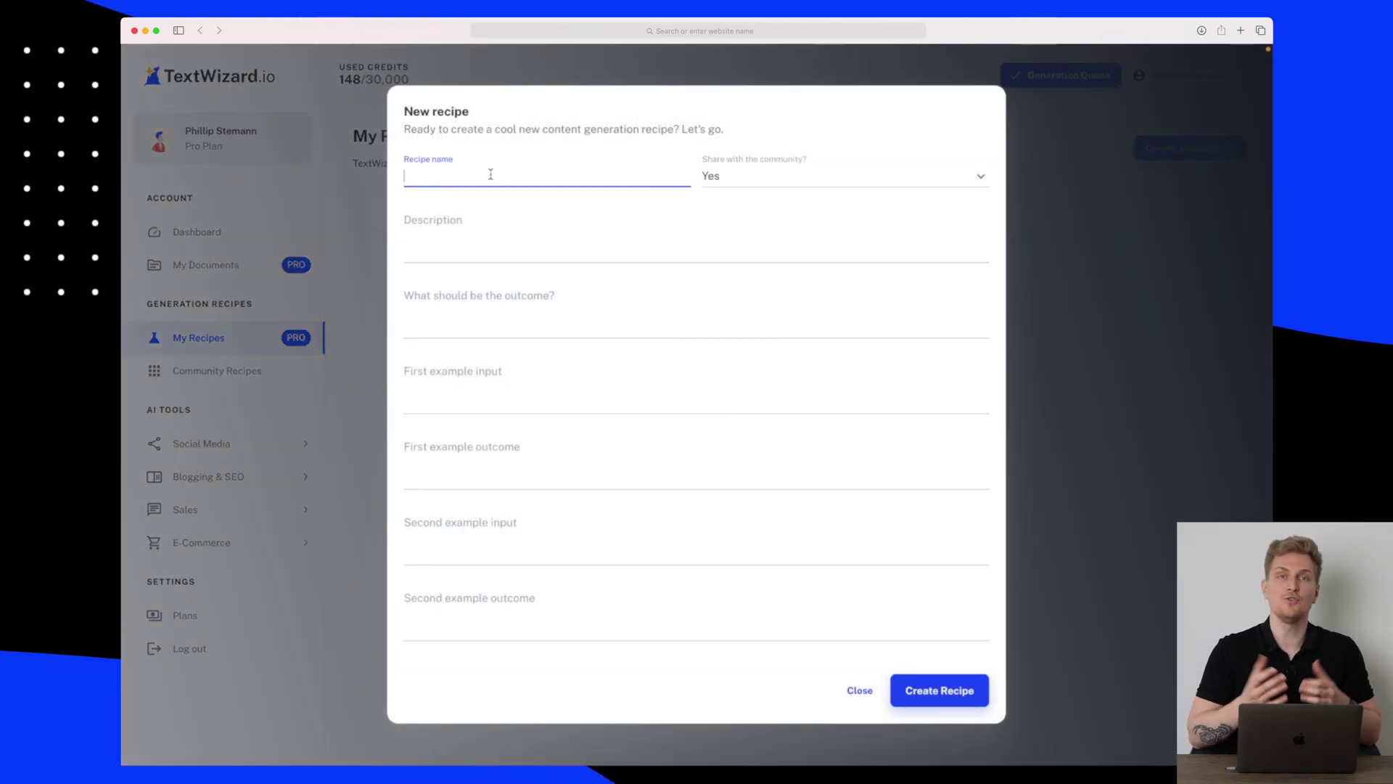
{"action": "type", "text": "YouTube tid"}
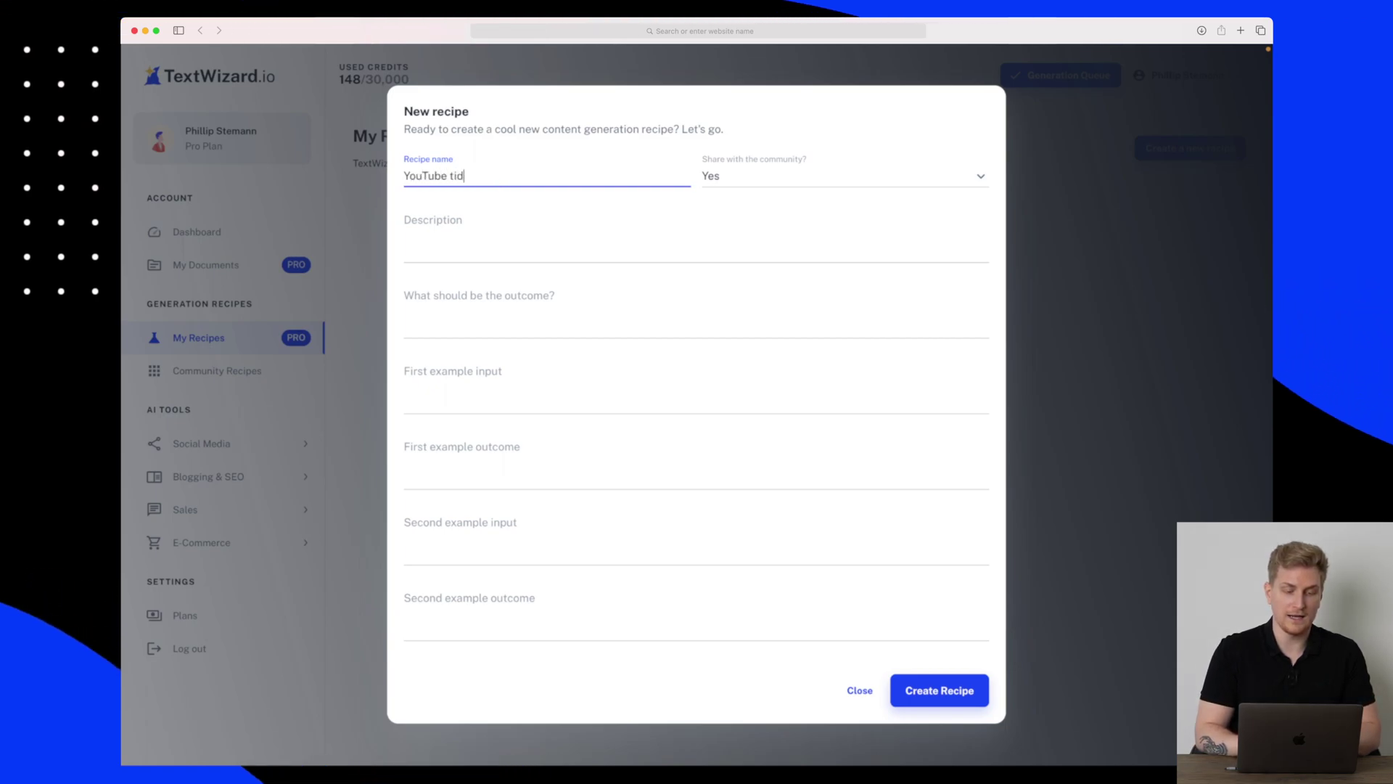
{"action": "key", "text": "BackSpace"}
{"action": "type", "text": "t"}
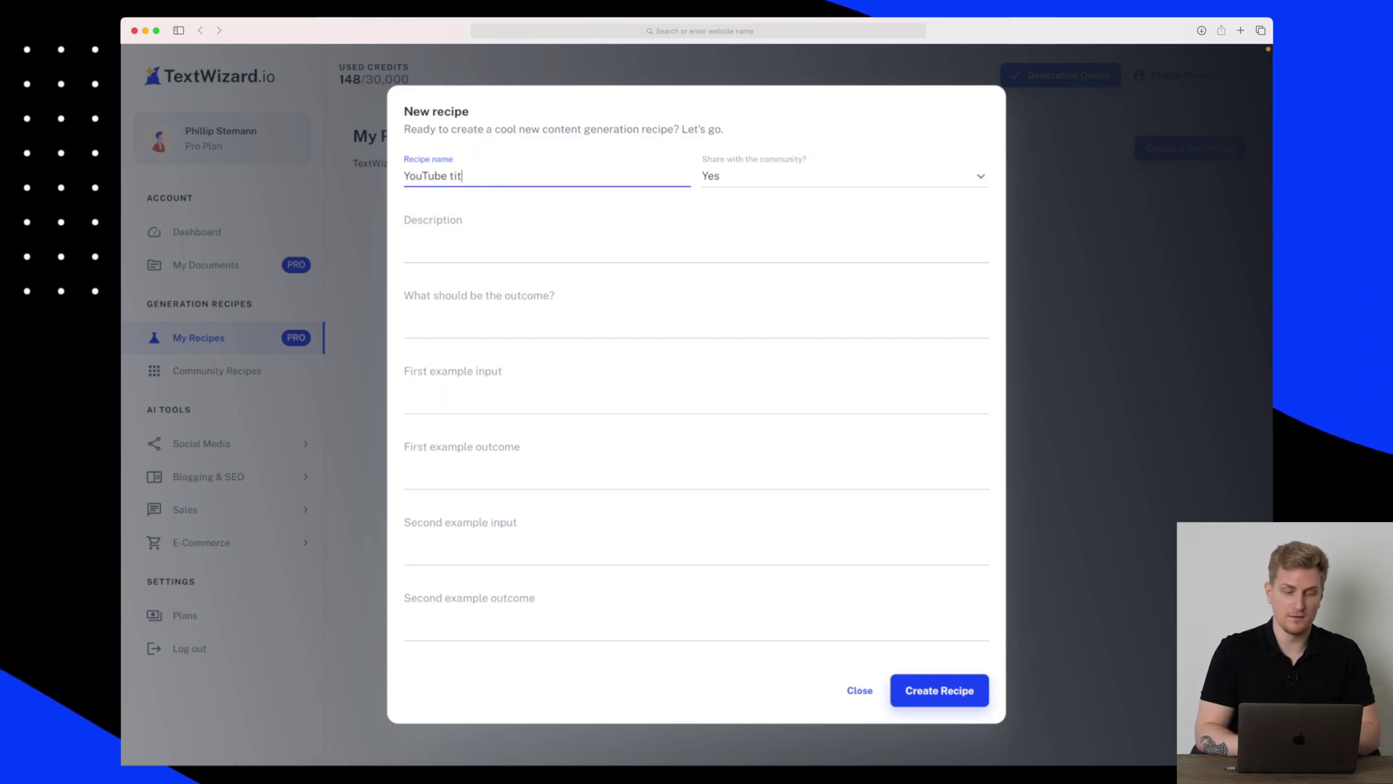
{"action": "type", "text": "le generator"}
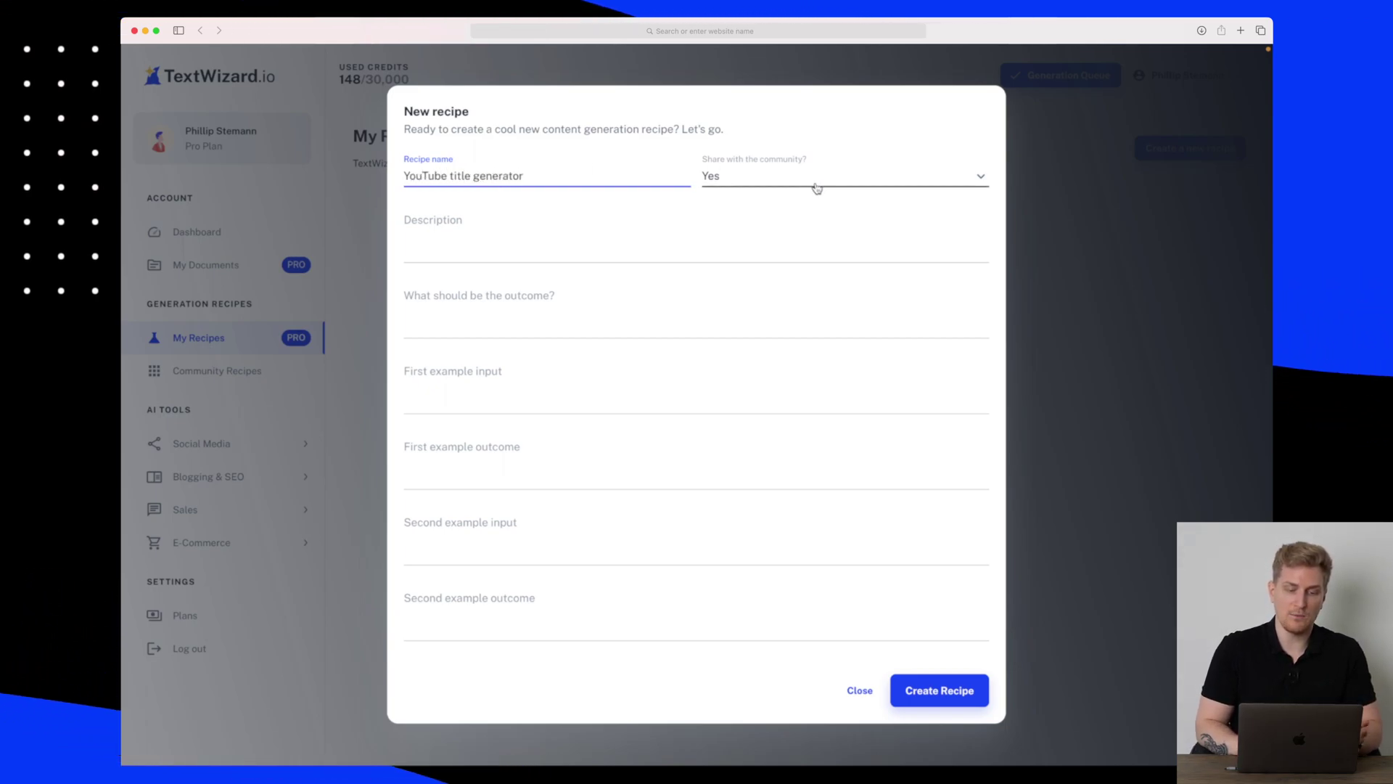
- Fill in the recipe's description, expected outcome and two examples, then create it
{"action": "left_click", "coordinate": [441, 243]}
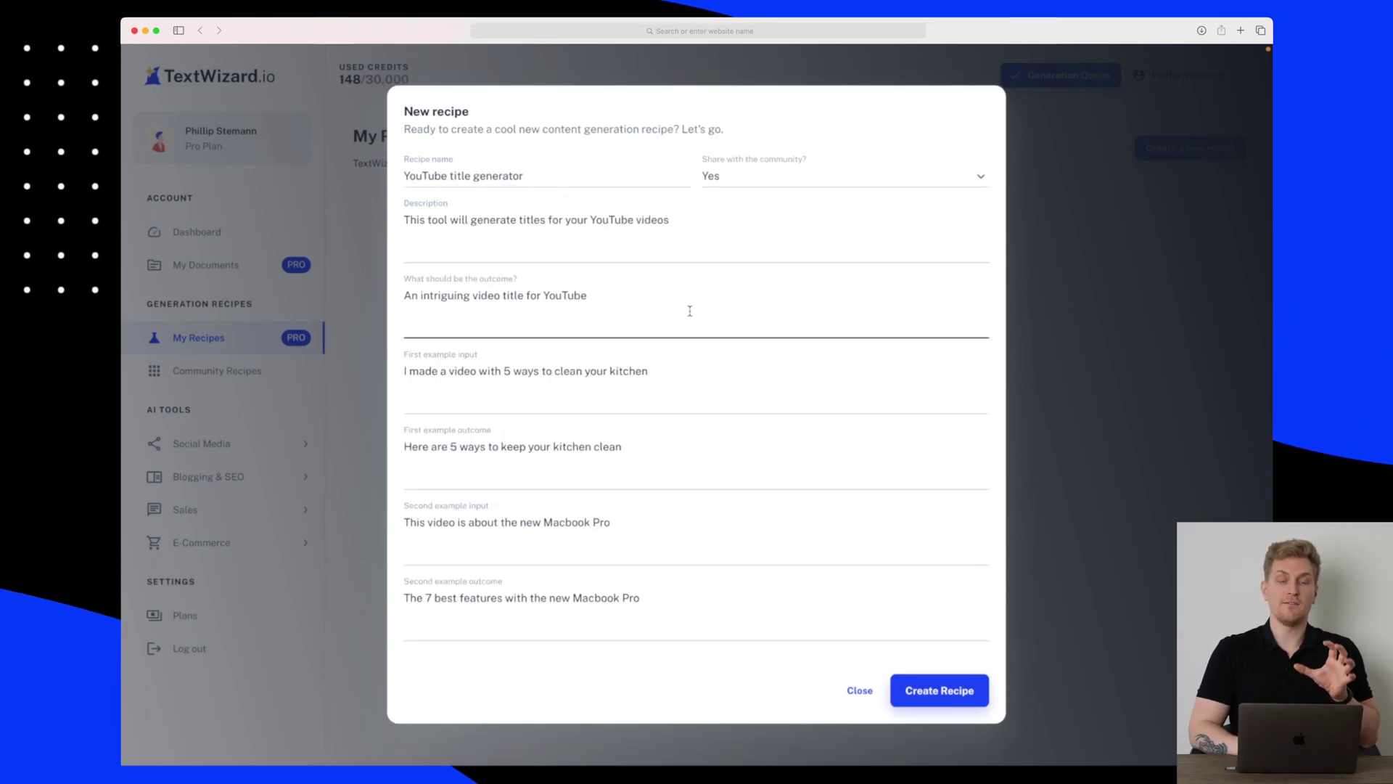
{"action": "left_click", "coordinate": [591, 236]}
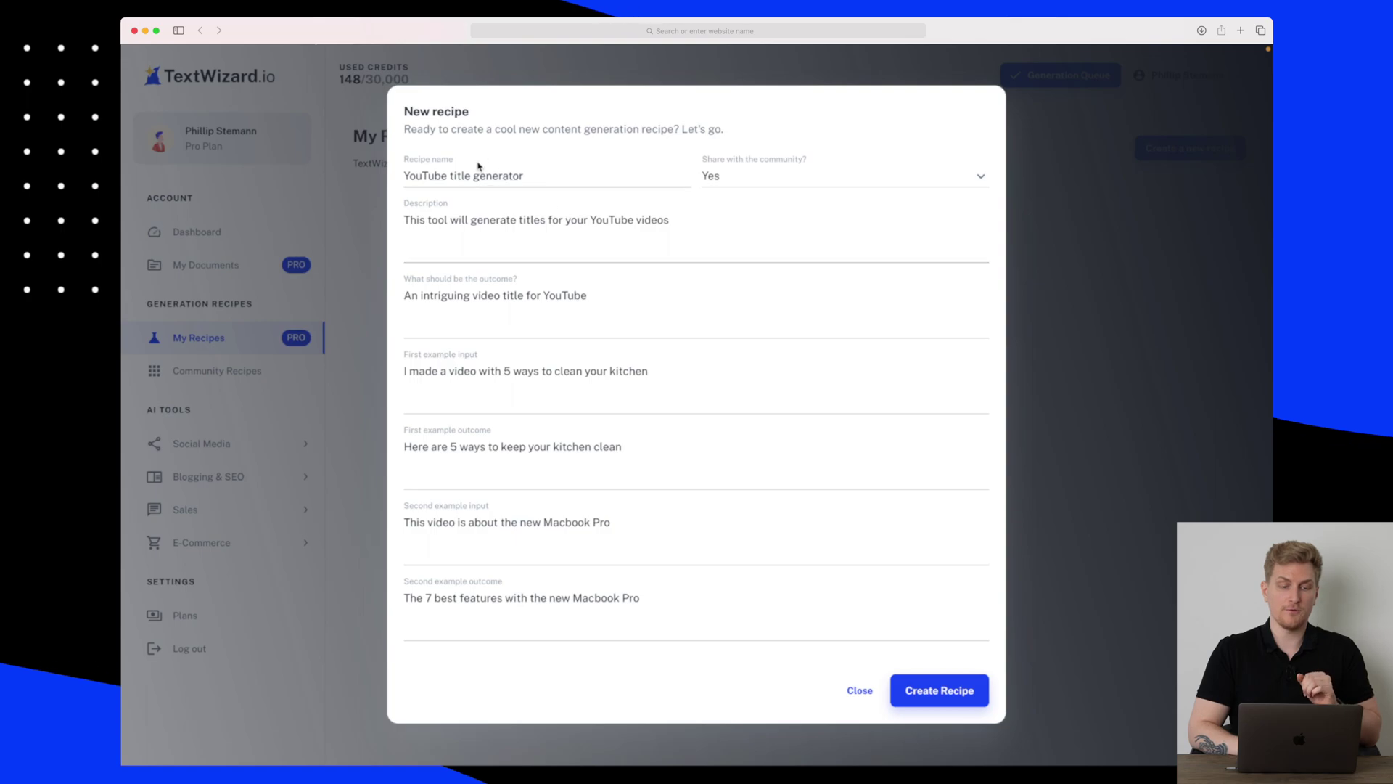
{"action": "left_click", "coordinate": [487, 297]}
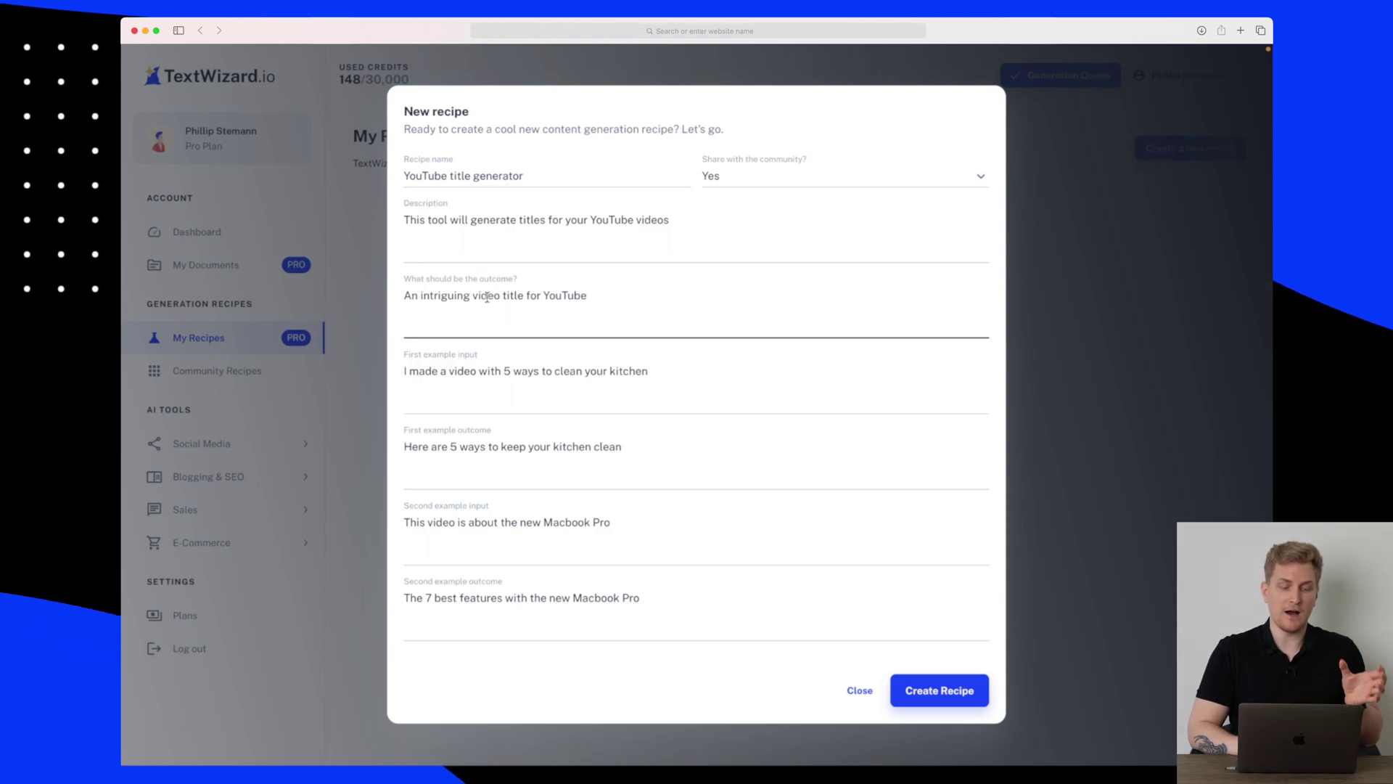
{"action": "left_click", "coordinate": [551, 386]}
{"action": "left_click", "coordinate": [545, 325]}
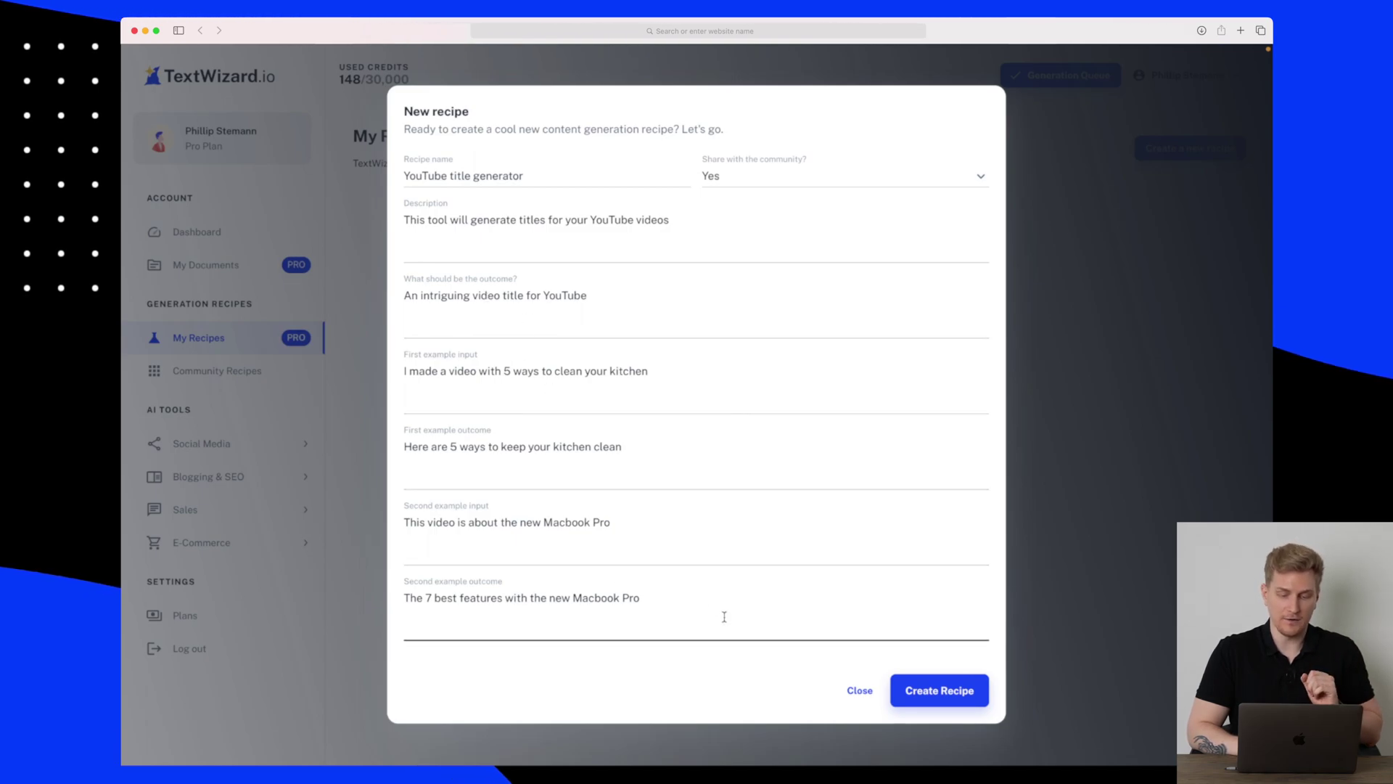
{"action": "left_click", "coordinate": [947, 691]}
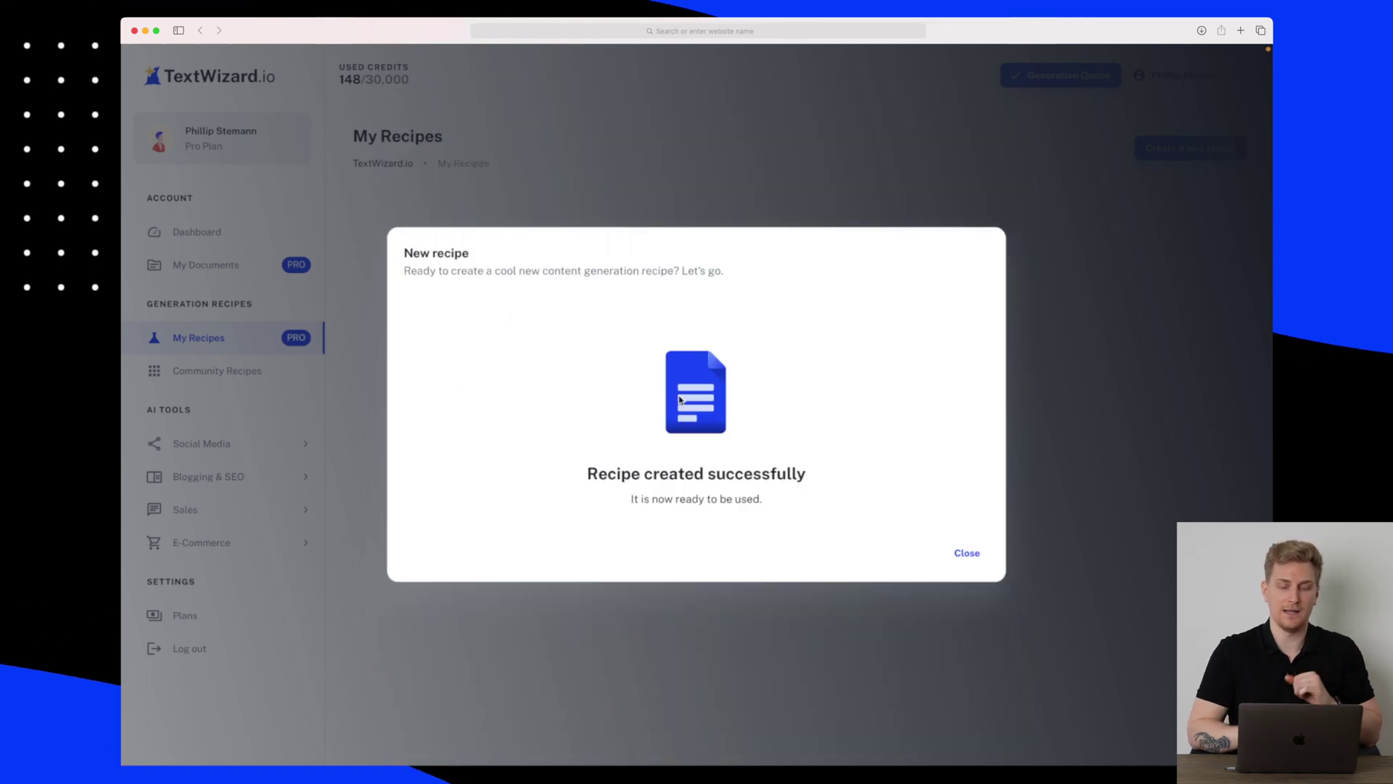
- Run the YouTube title generator recipe on the review prompt to generate a title
{"action": "left_click", "coordinate": [956, 553]}
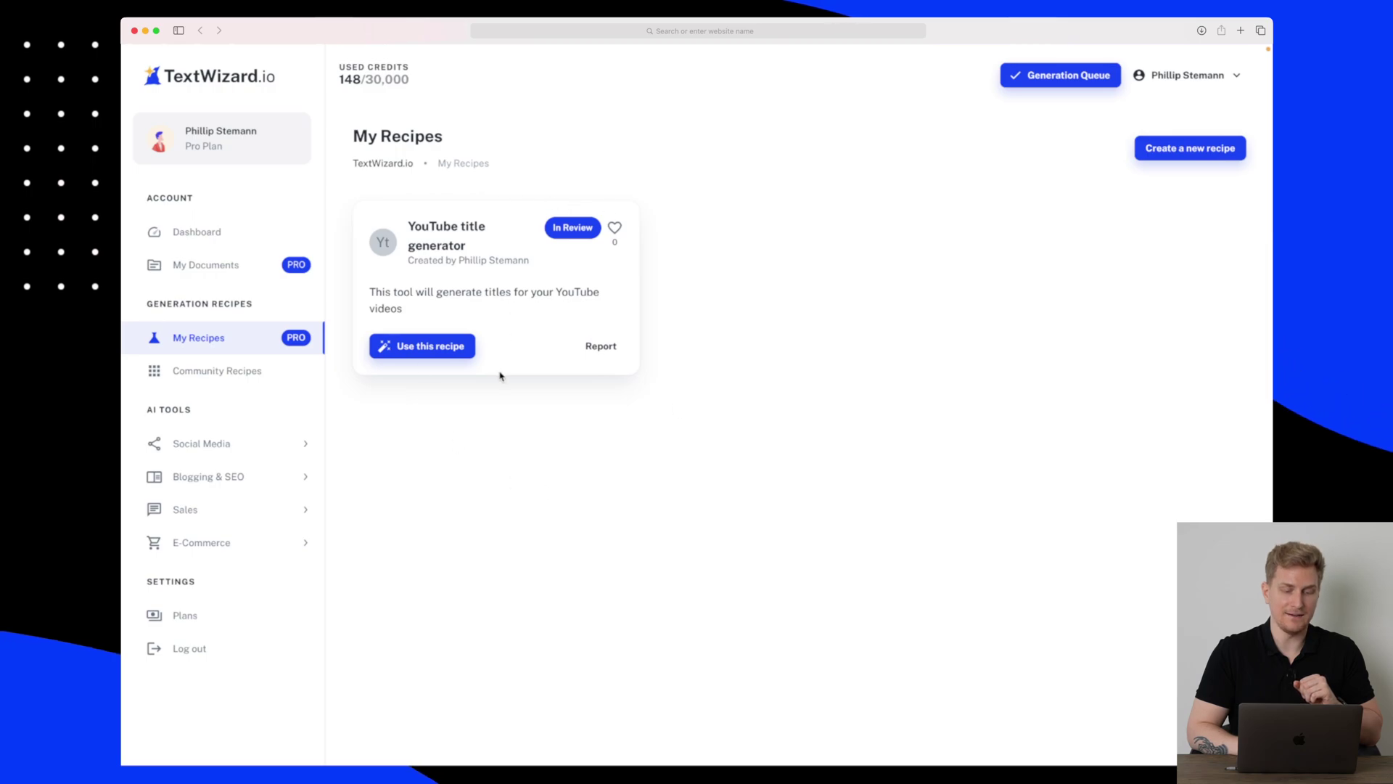
{"action": "left_click", "coordinate": [451, 345]}
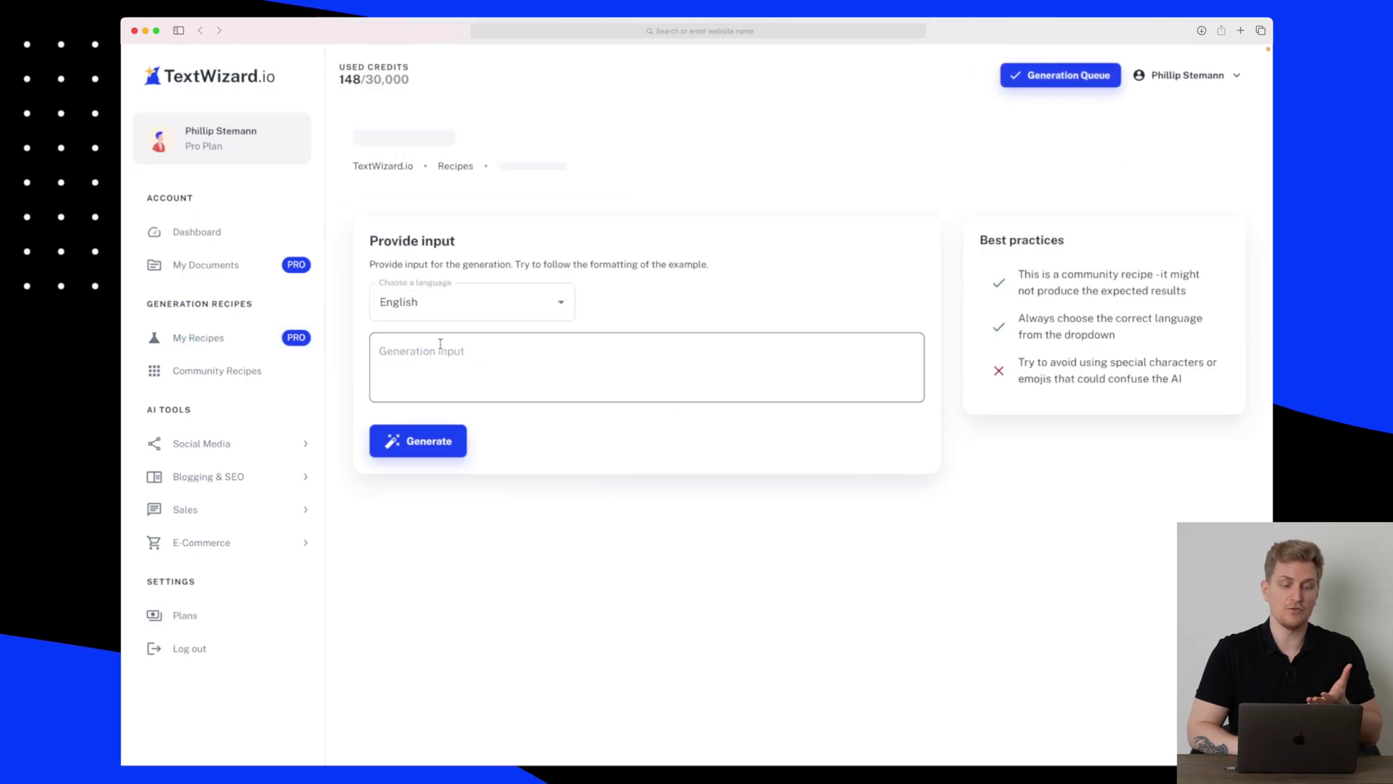
{"action": "left_click", "coordinate": [476, 358]}
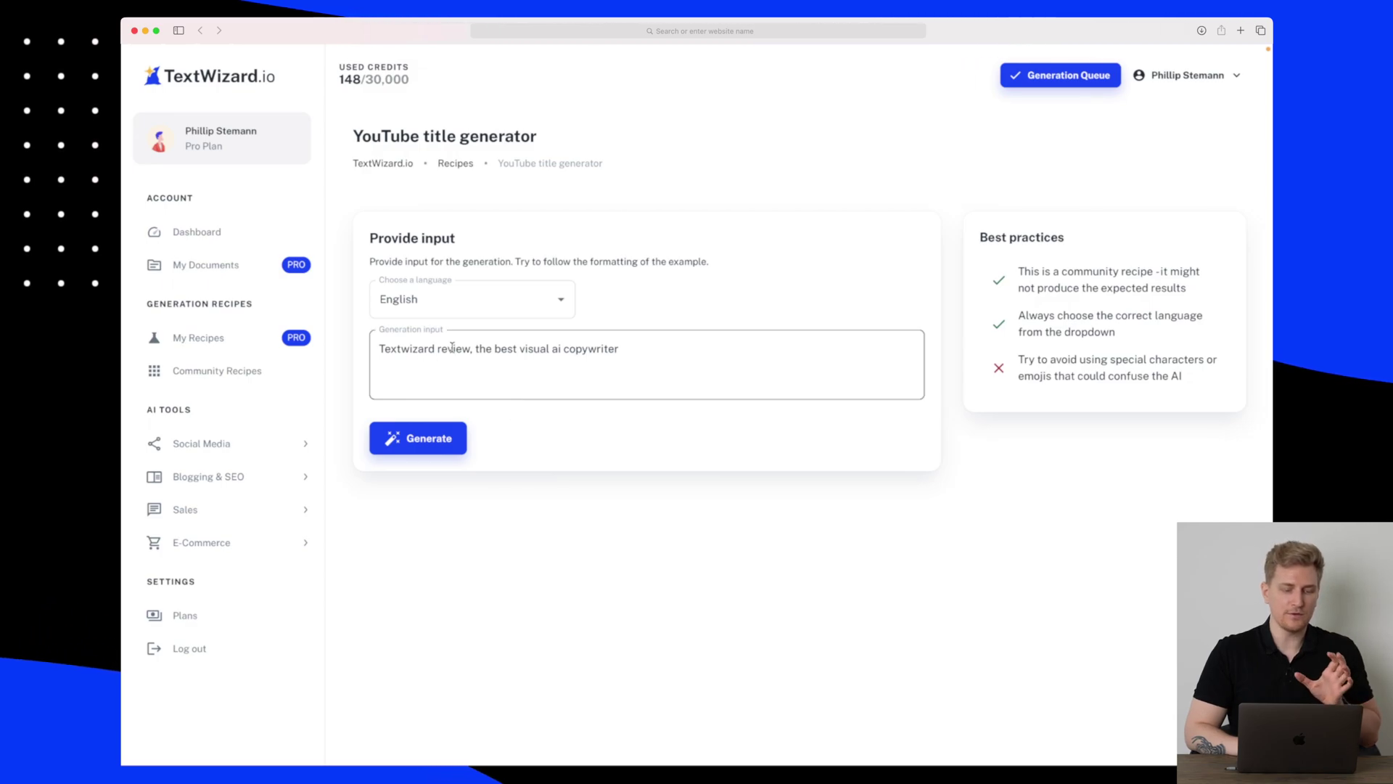
{"action": "left_click", "coordinate": [421, 438]}
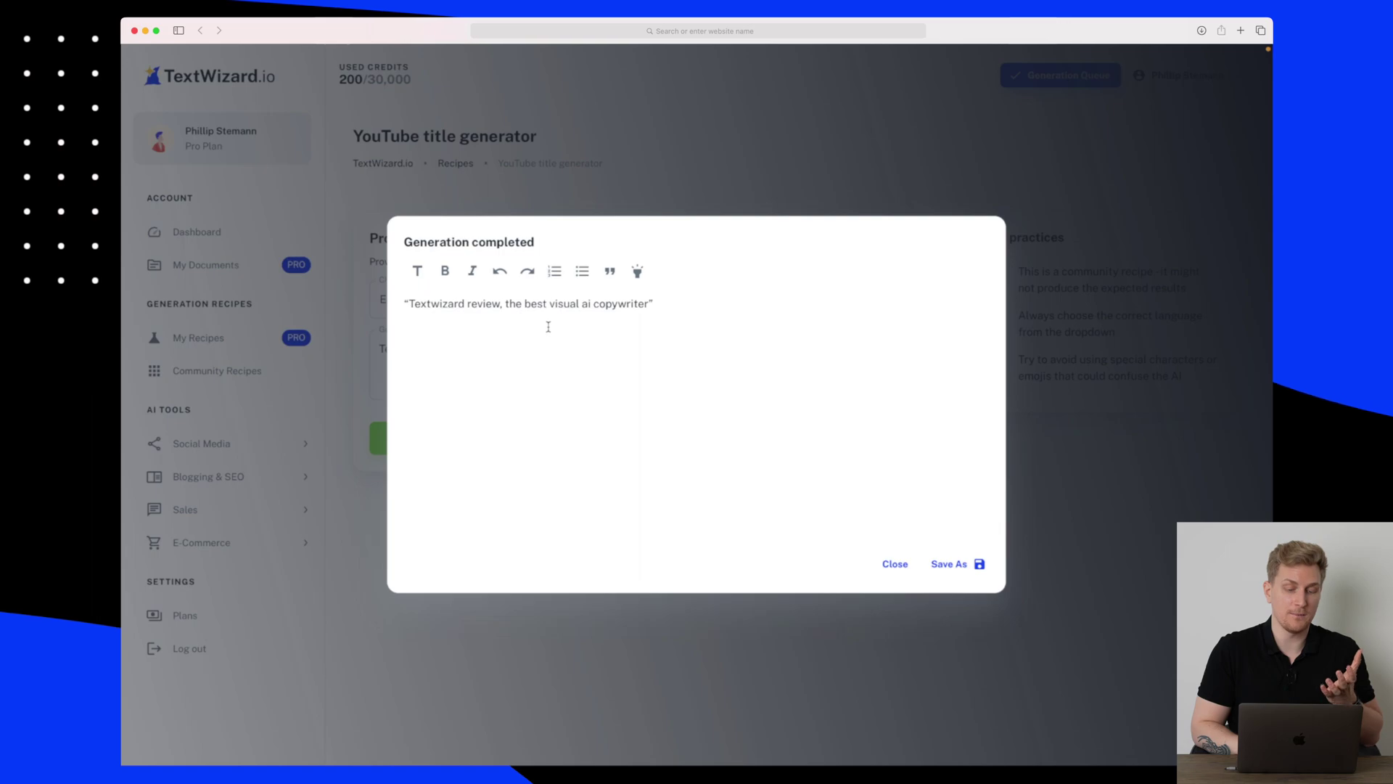
- Save the generated title as a document named 'YouTube title'
{"action": "left_click", "coordinate": [960, 565]}
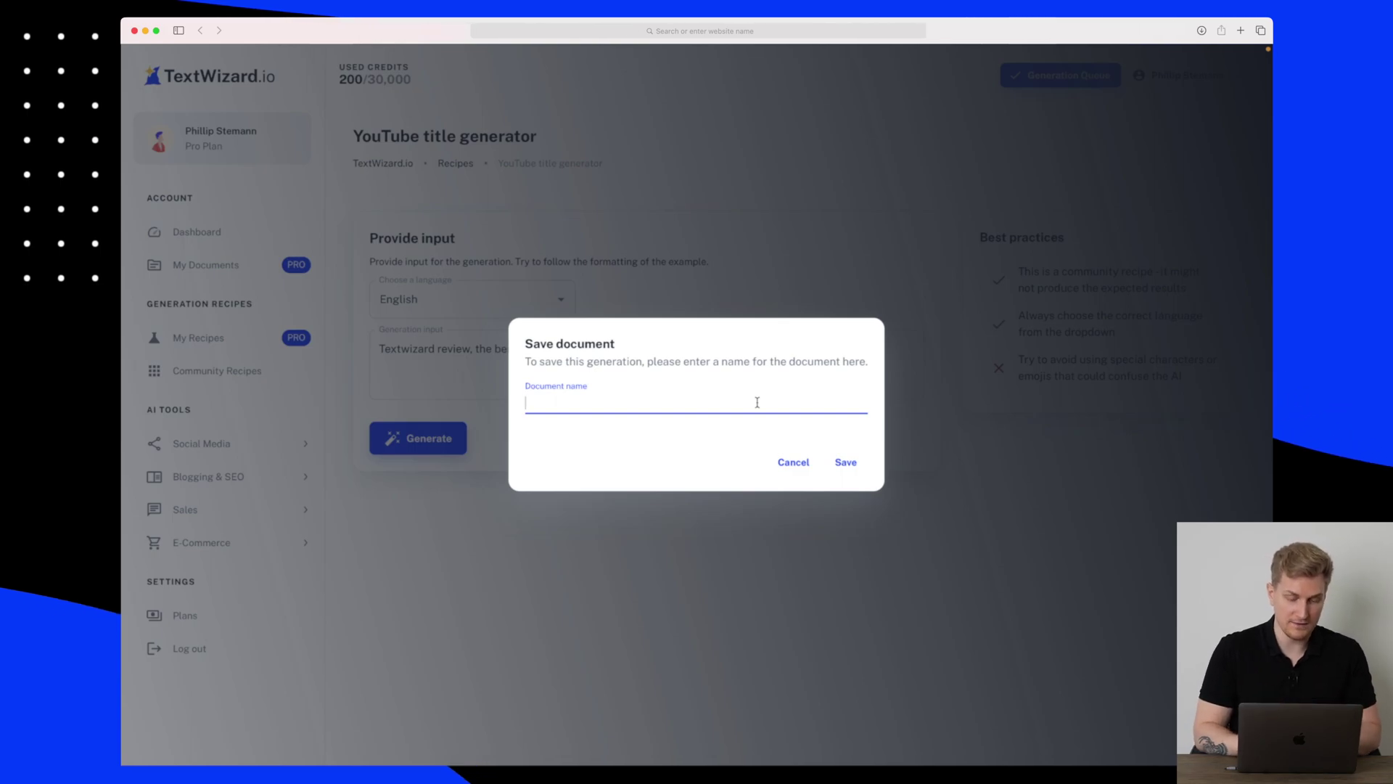
{"action": "type", "text": "be title"}
{"action": "left_click", "coordinate": [846, 463]}
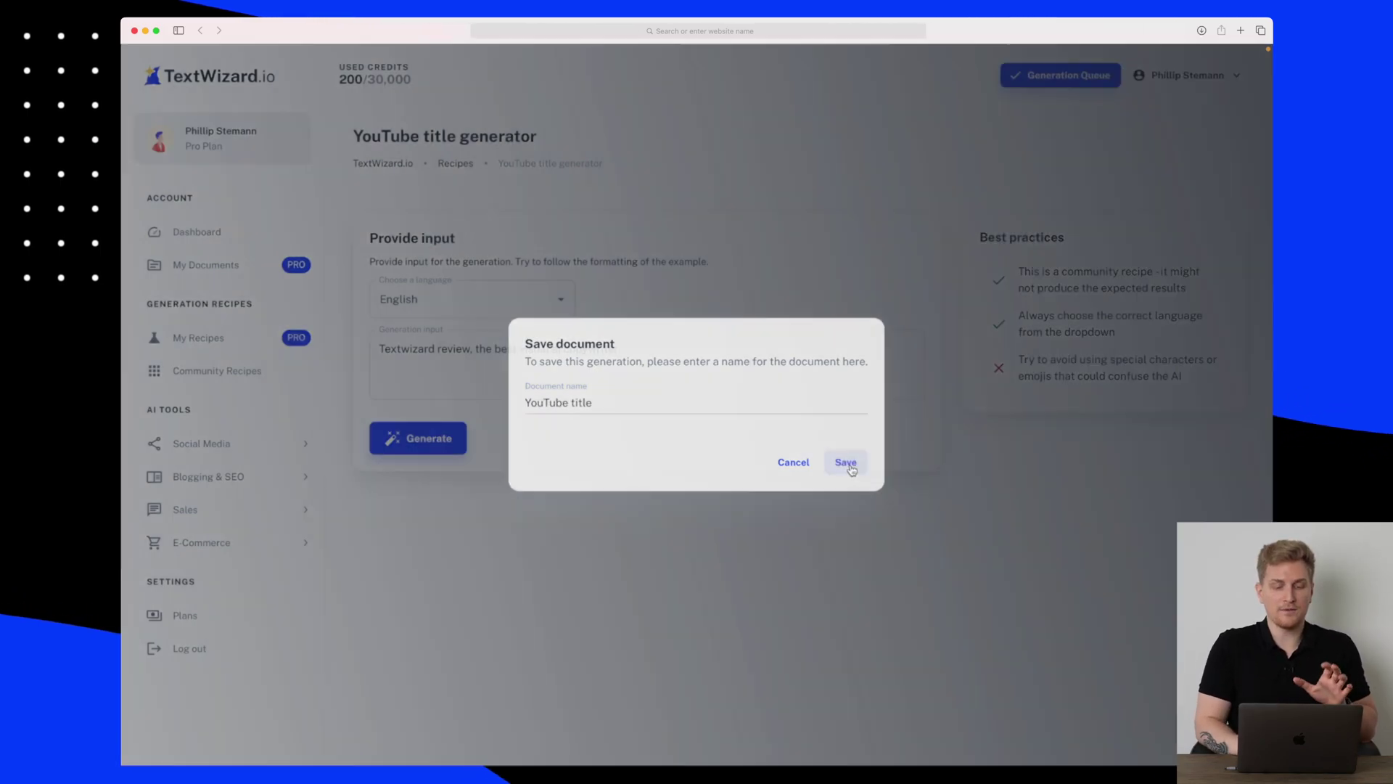
- Check My Documents, then browse Community Recipes and expand the Social Media tools
{"action": "left_click", "coordinate": [246, 267]}
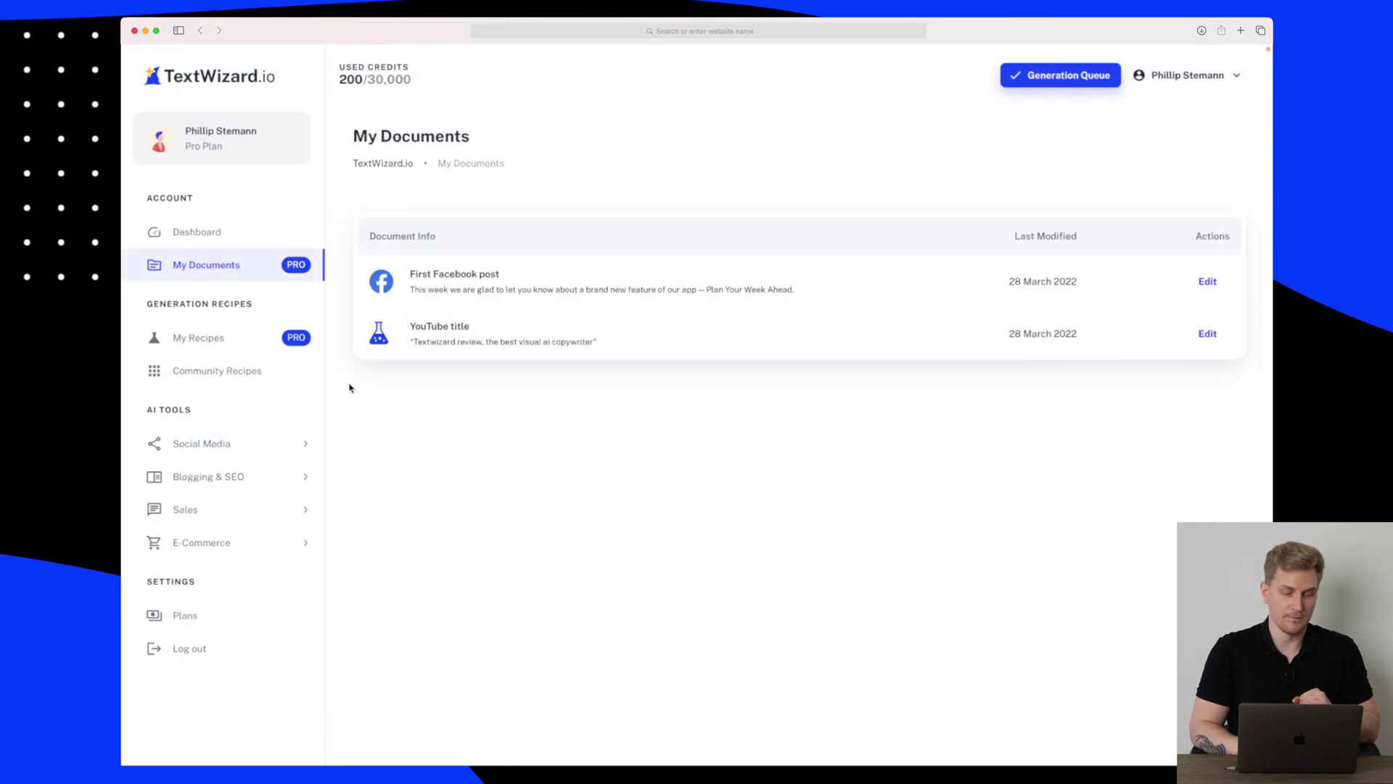
{"action": "left_click", "coordinate": [211, 371]}
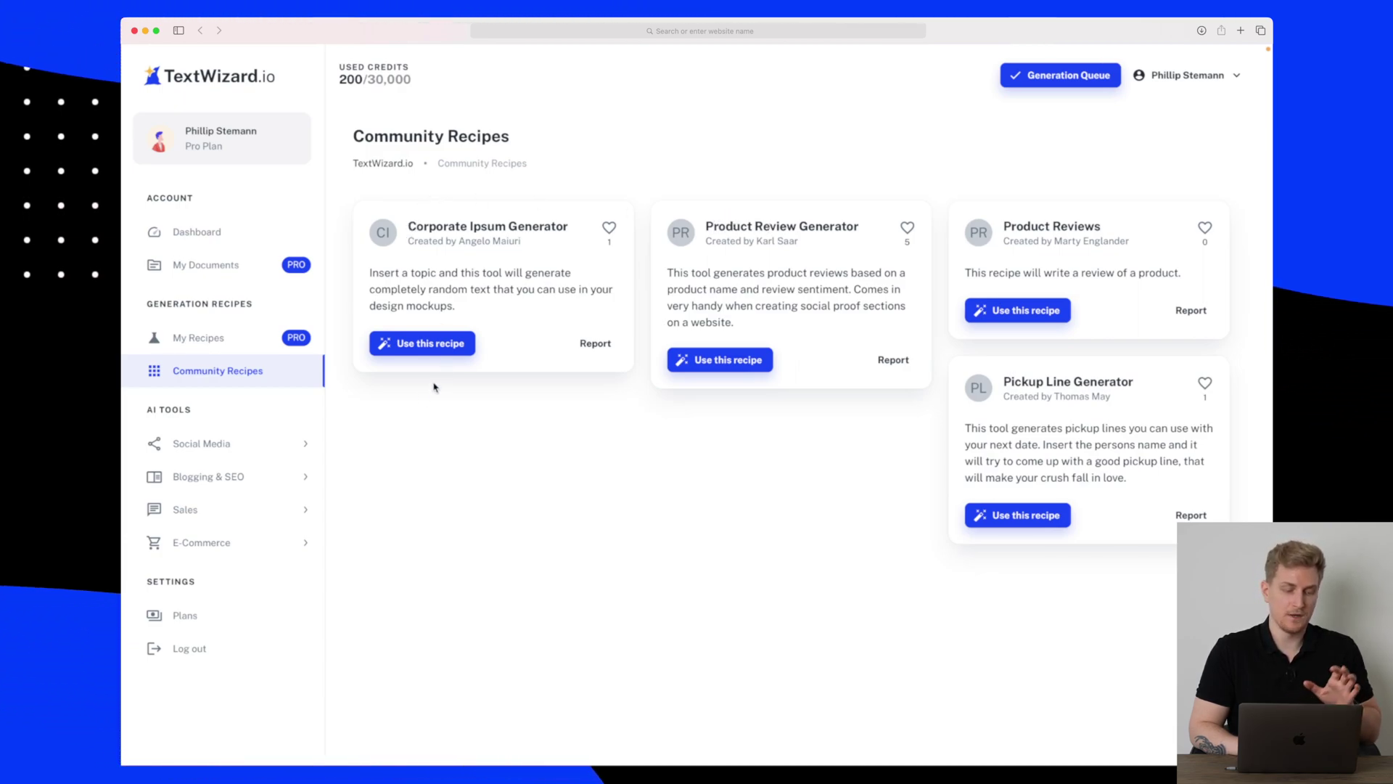
{"action": "left_click", "coordinate": [275, 441]}
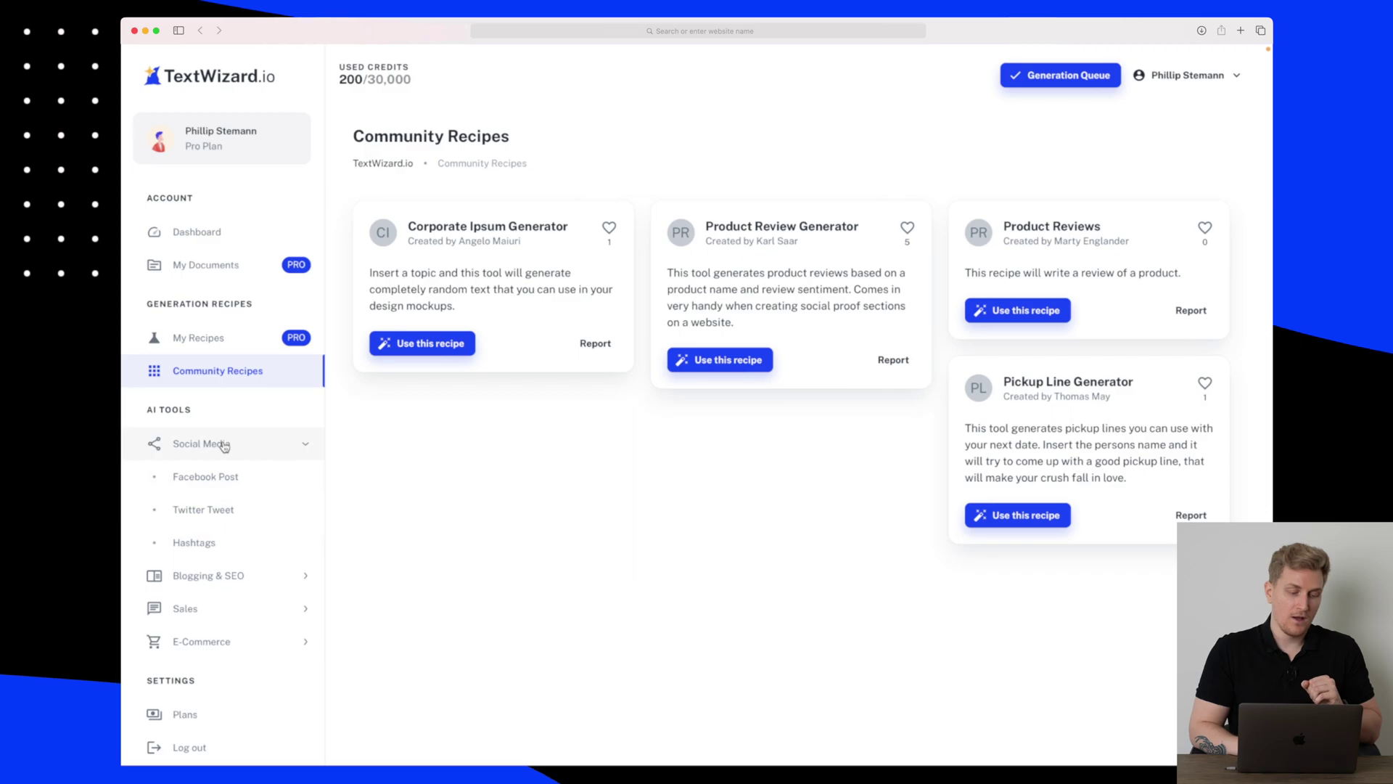
- Generate hashtags #review #AI #Copywriter #Vision from the pasted review post, then expand Blogging & SEO
{"action": "left_click", "coordinate": [221, 477]}
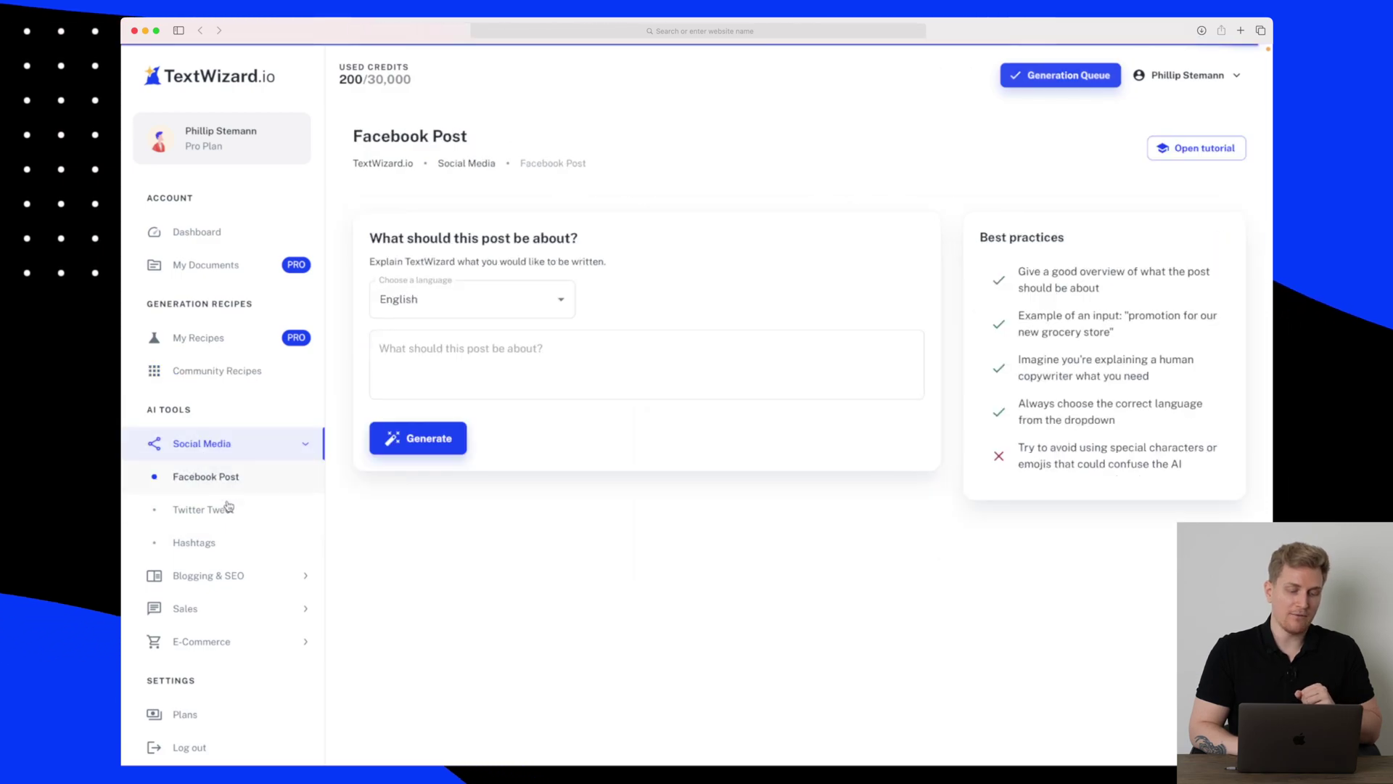
{"action": "left_click", "coordinate": [199, 543]}
{"action": "left_click", "coordinate": [479, 374]}
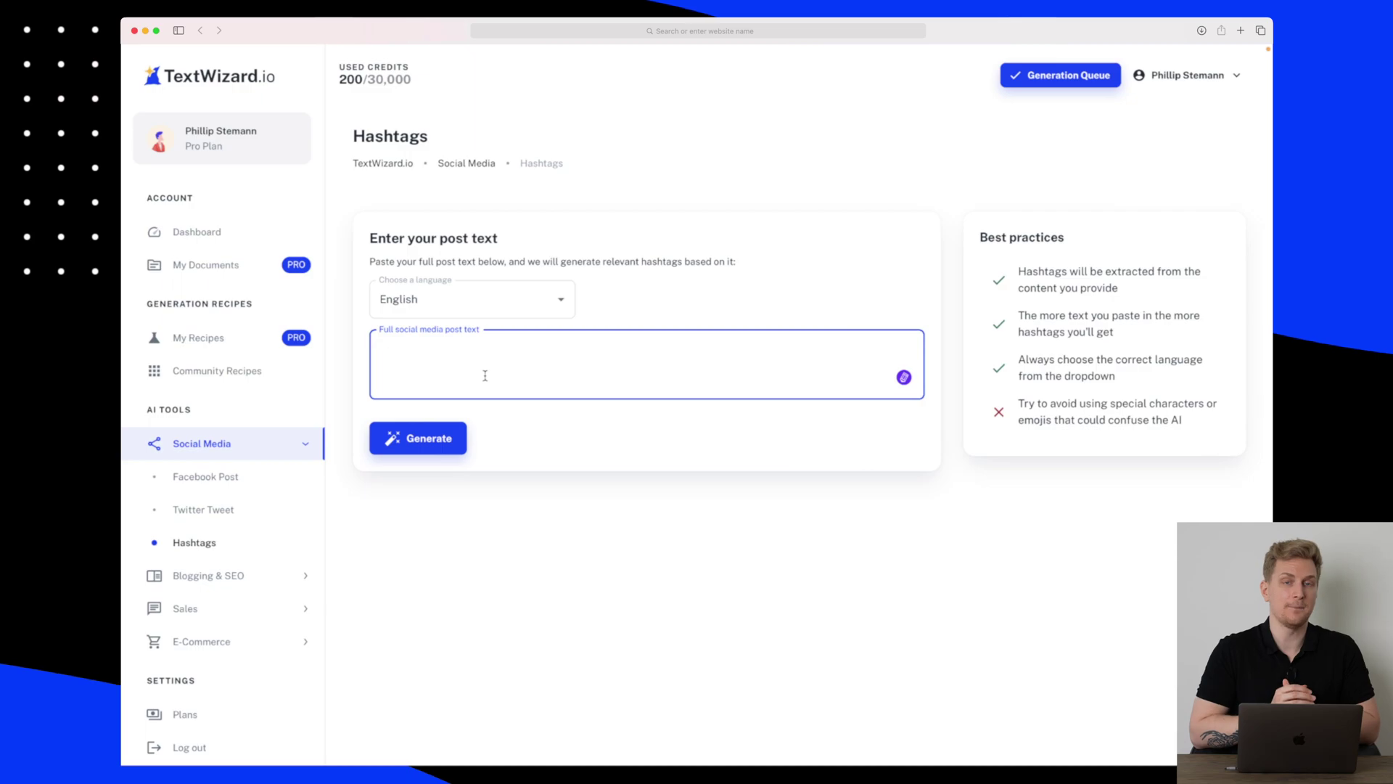
{"action": "type", "text": "I did a review about TextWizard, an interesting AI Copywriter with a visual identity shining through the entire platform."}
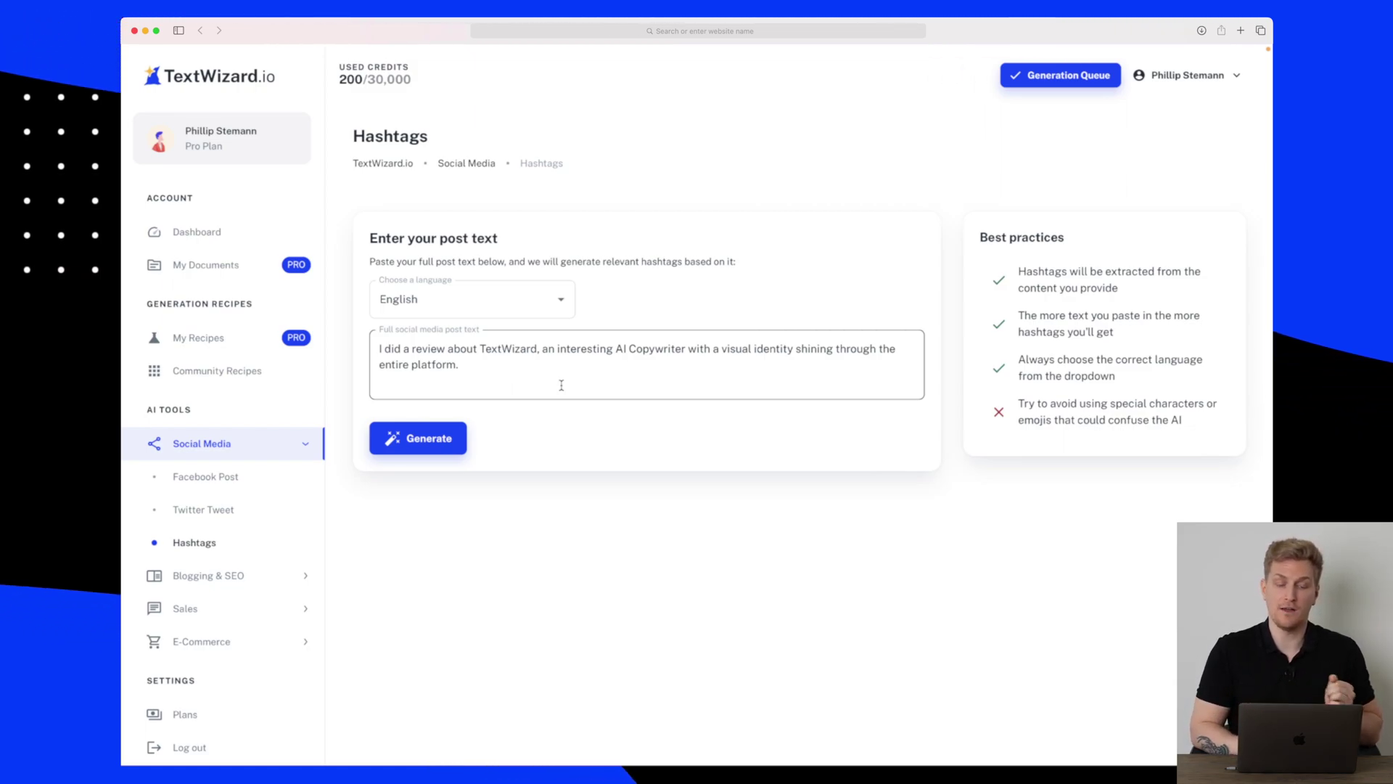
{"action": "left_click", "coordinate": [439, 438]}
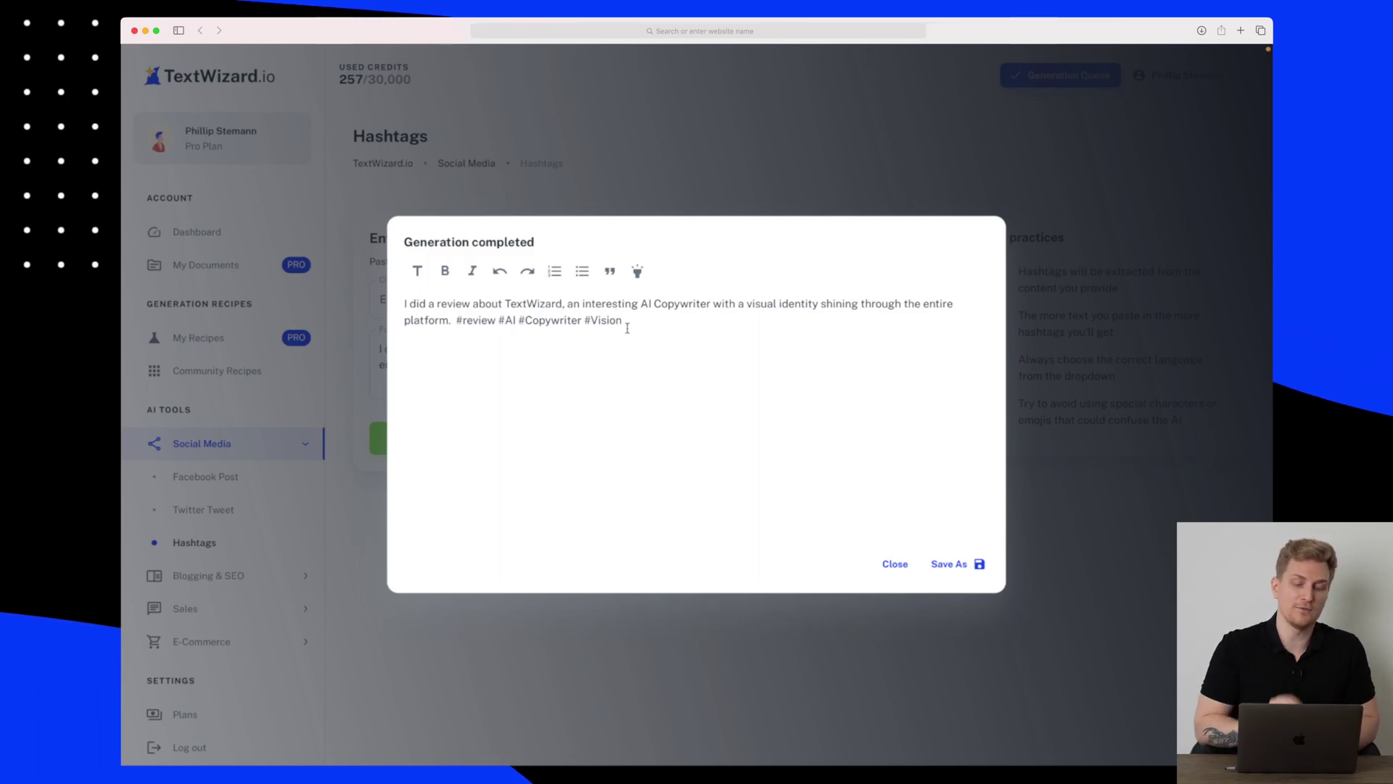
{"action": "left_click", "coordinate": [895, 565]}
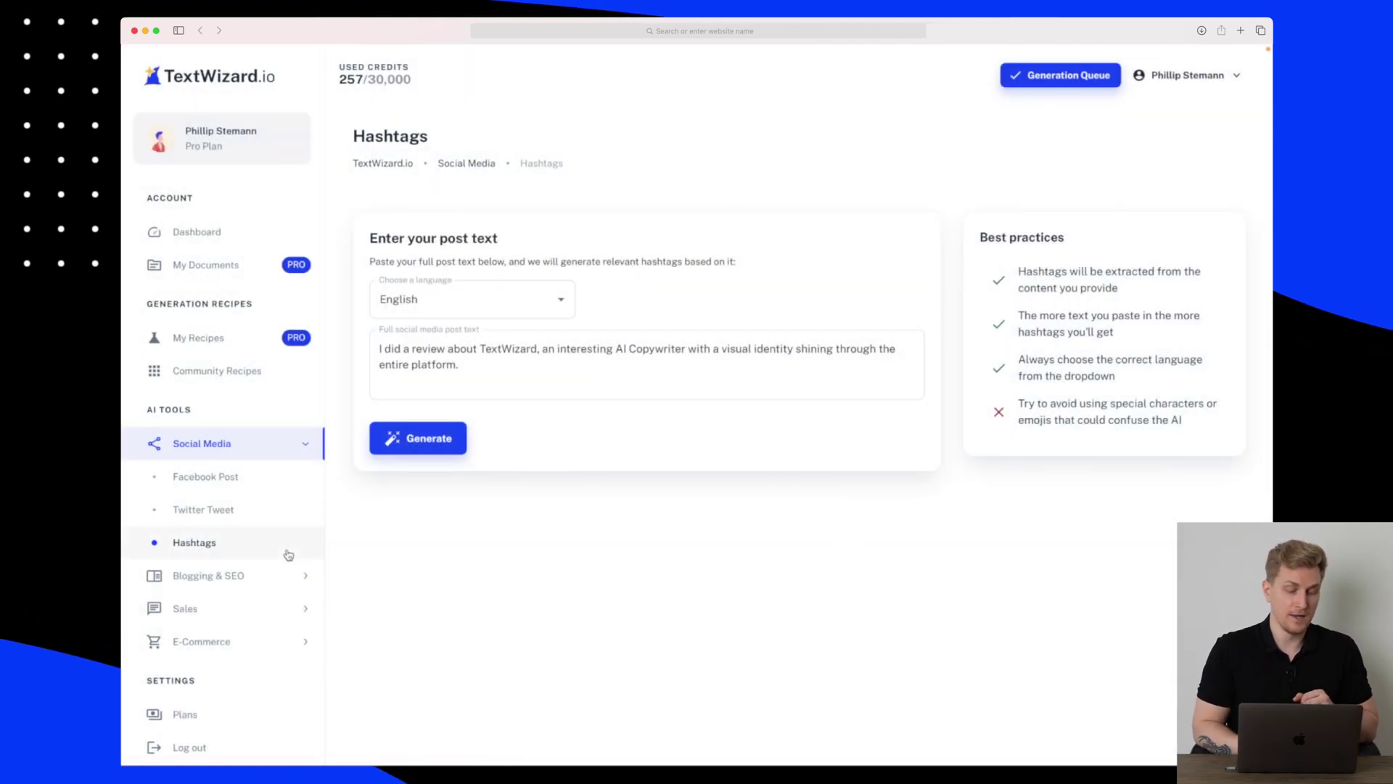
{"action": "left_click", "coordinate": [258, 576]}
- Generate the German short article 'TextWizard verschafft Ihnen komplettes Content Marketing System' from the pasted brief
{"action": "scroll", "coordinate": [249, 542], "scroll_direction": "down", "scroll_amount": 3}
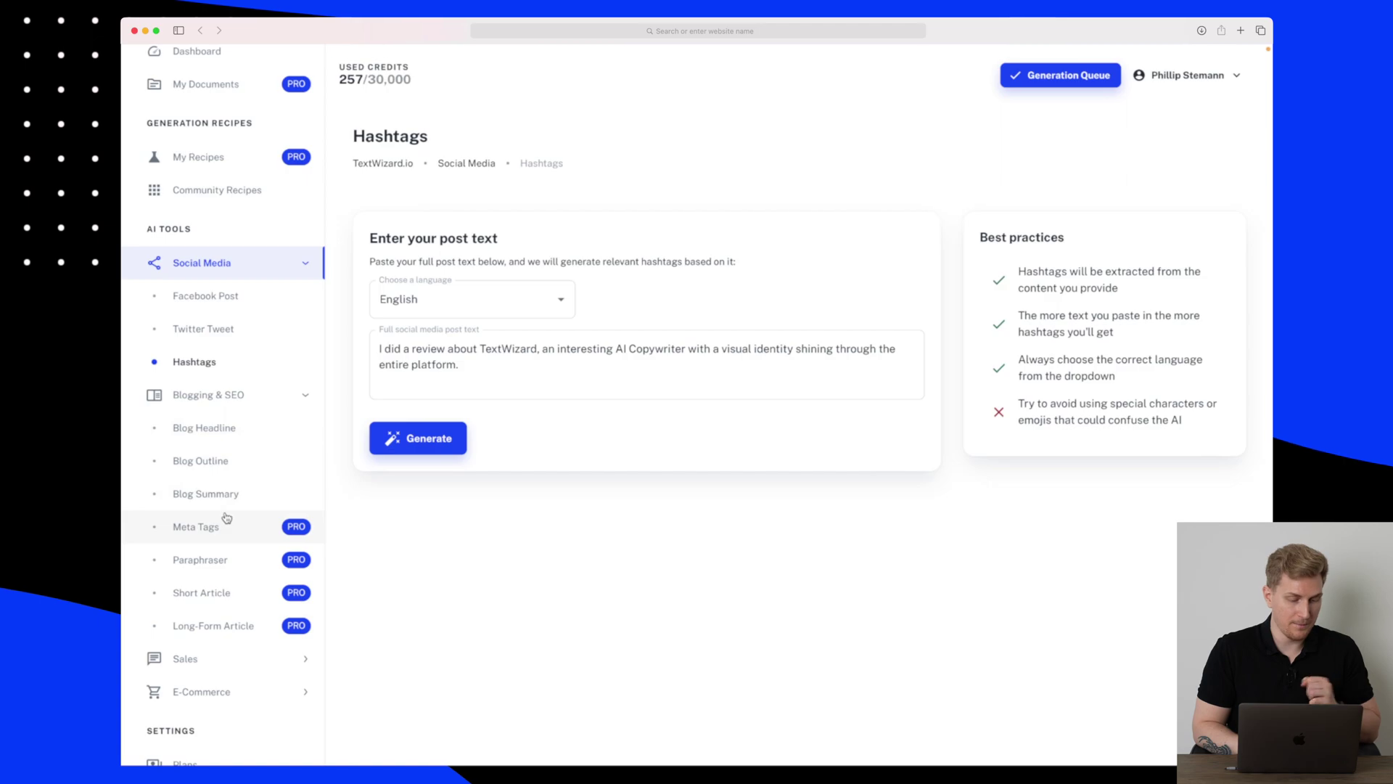
{"action": "left_click", "coordinate": [225, 594]}
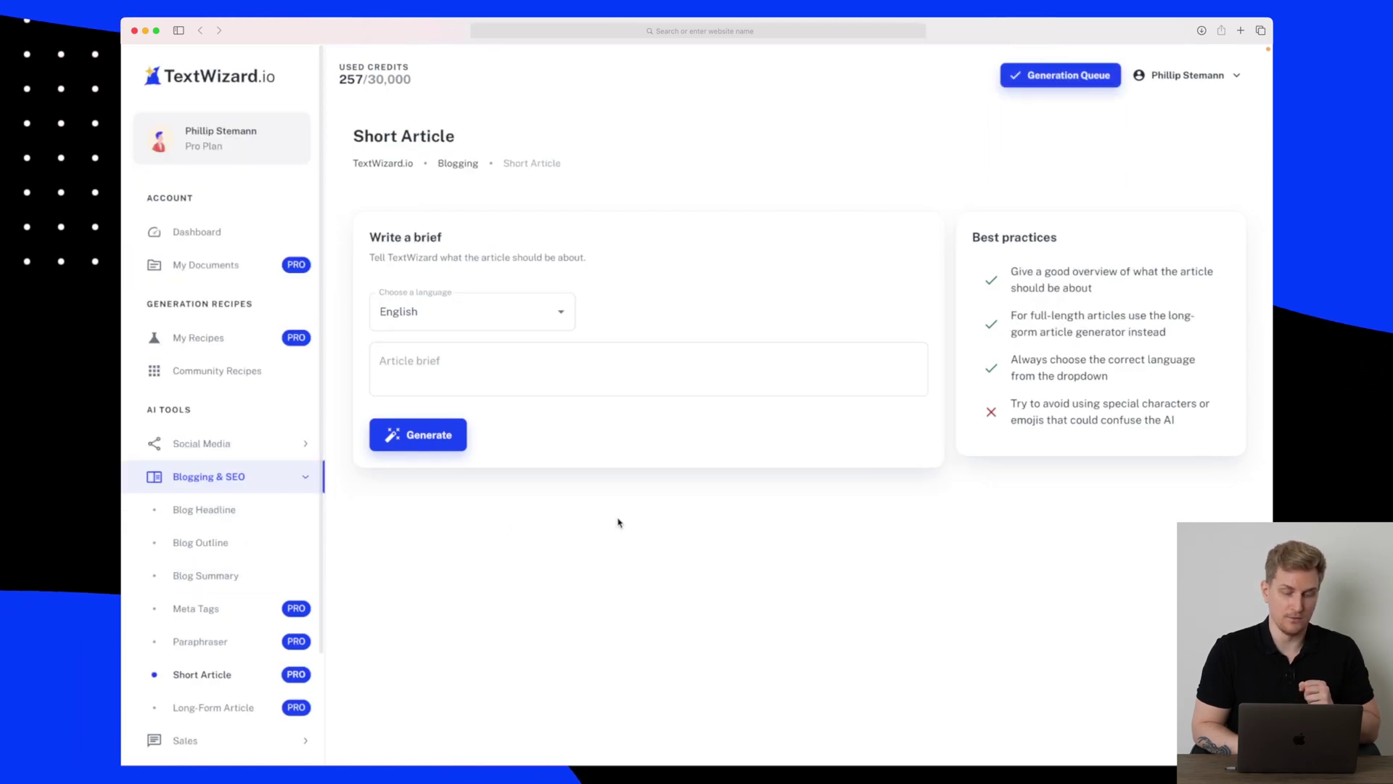
{"action": "left_click", "coordinate": [459, 365]}
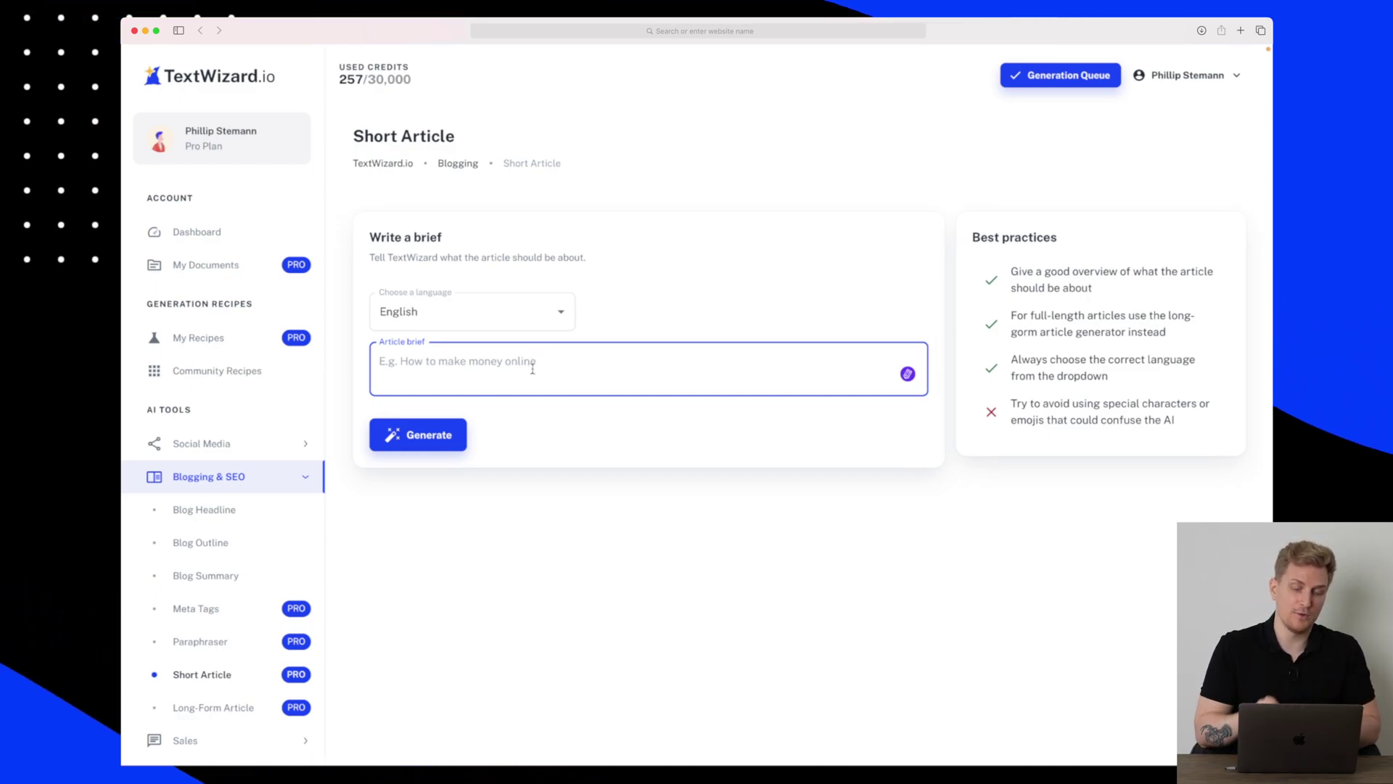
{"action": "type", "text": "TextWizard is an AI Copywriter who can help you generate content for your business. You can even easily build your own recipes in order to create a tool that fits your needs perfectly."}
{"action": "left_click", "coordinate": [595, 446]}
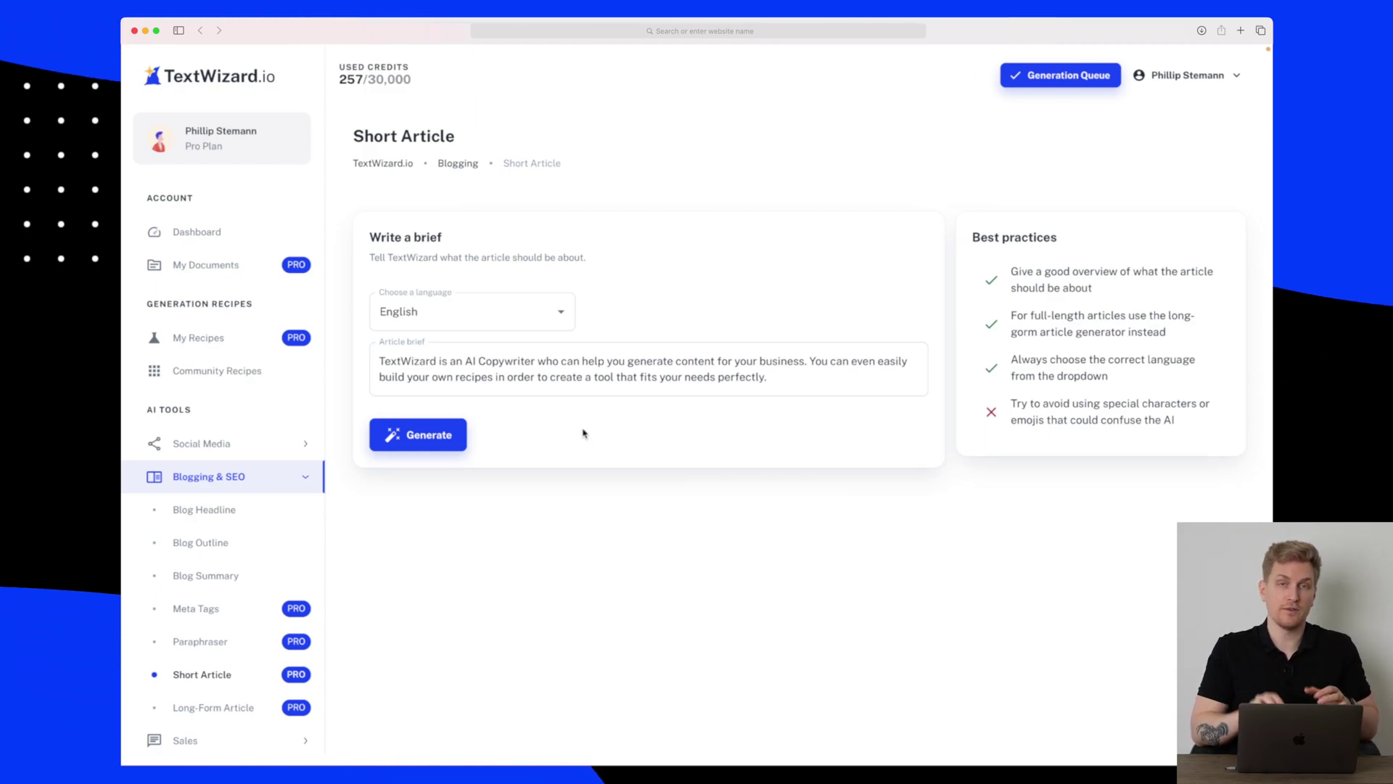
{"action": "left_click", "coordinate": [450, 438]}
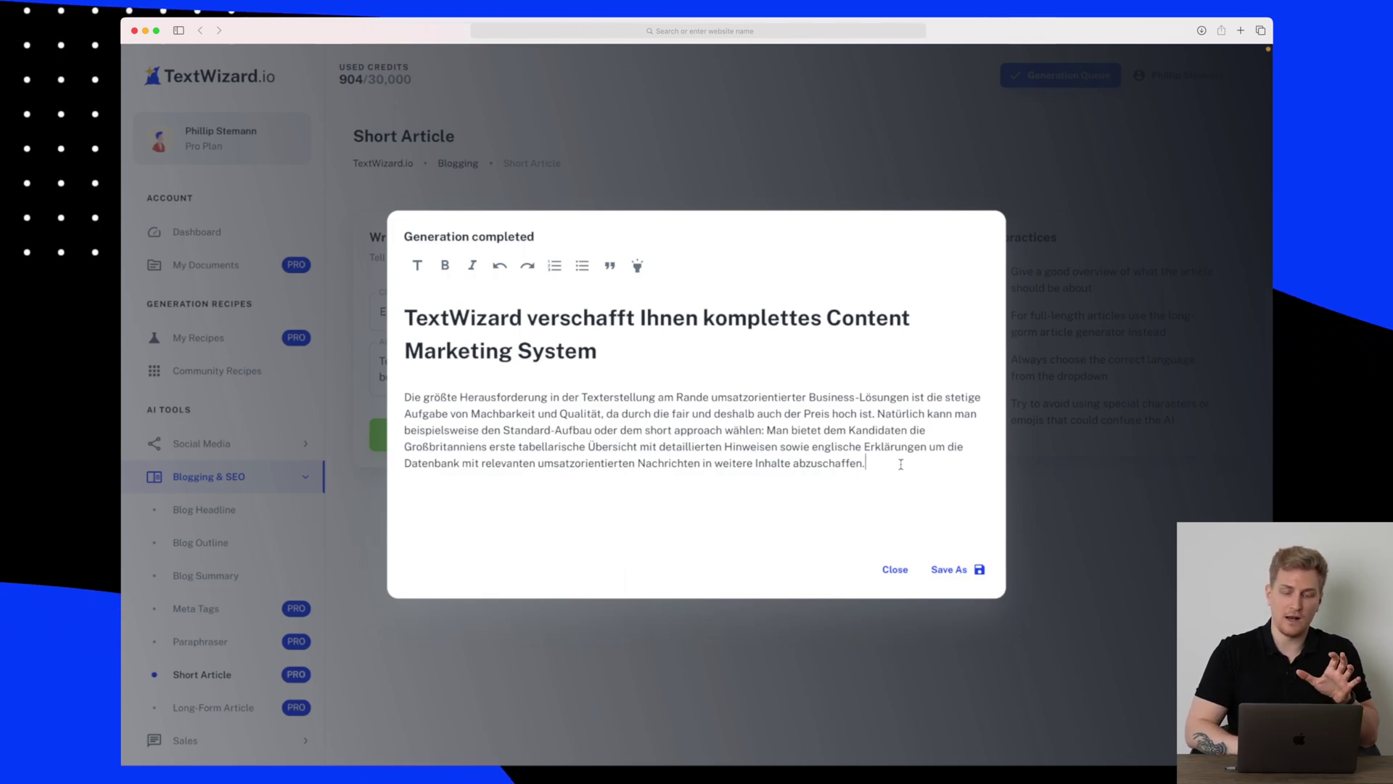
{"action": "left_click_drag", "start_coordinate": [920, 462], "coordinate": [404, 397]}
{"action": "left_click", "coordinate": [592, 429]}
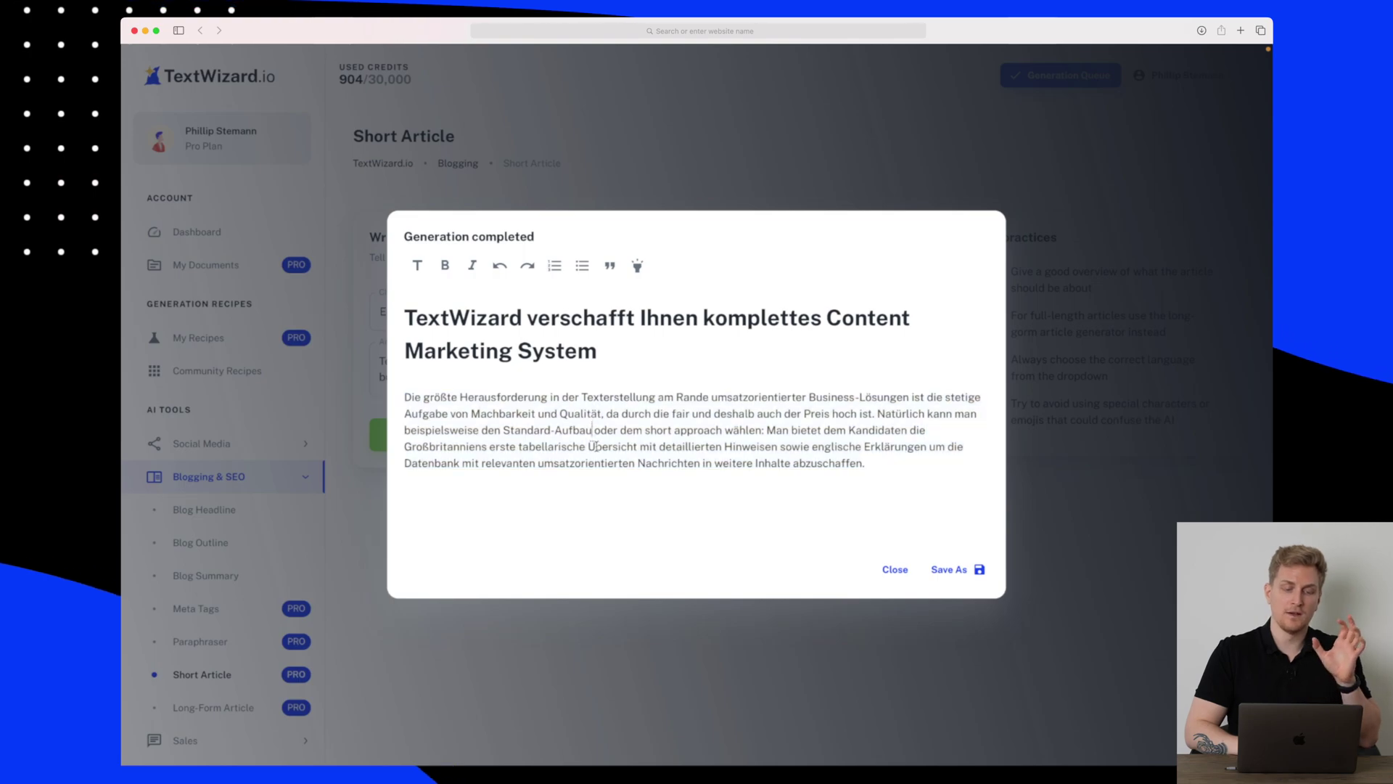
{"action": "left_click", "coordinate": [897, 566]}
{"action": "scroll", "coordinate": [205, 557], "scroll_direction": "down", "scroll_amount": 2}
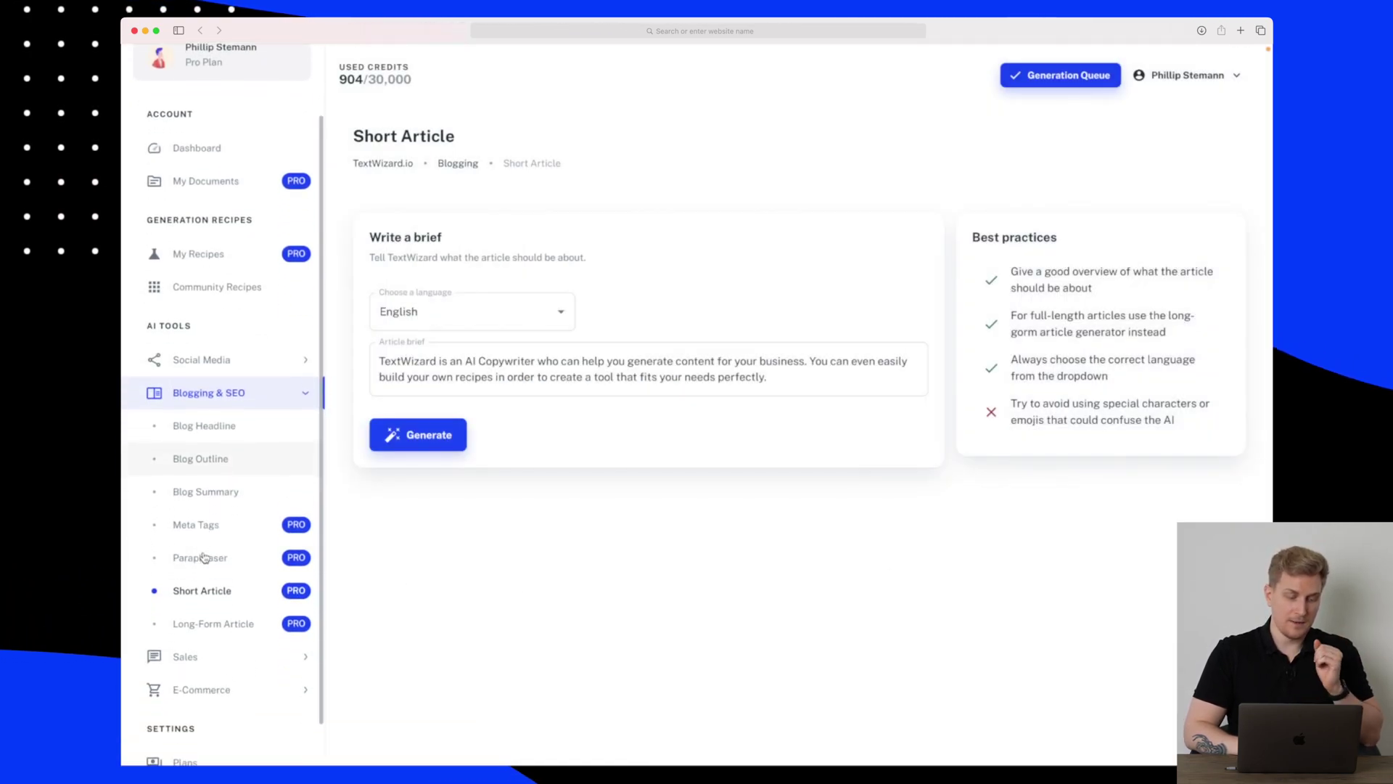
- Generate a long-form article 'TextWizard.io an AI Copywriter' with four outline sections in the background
{"action": "left_click", "coordinate": [210, 623]}
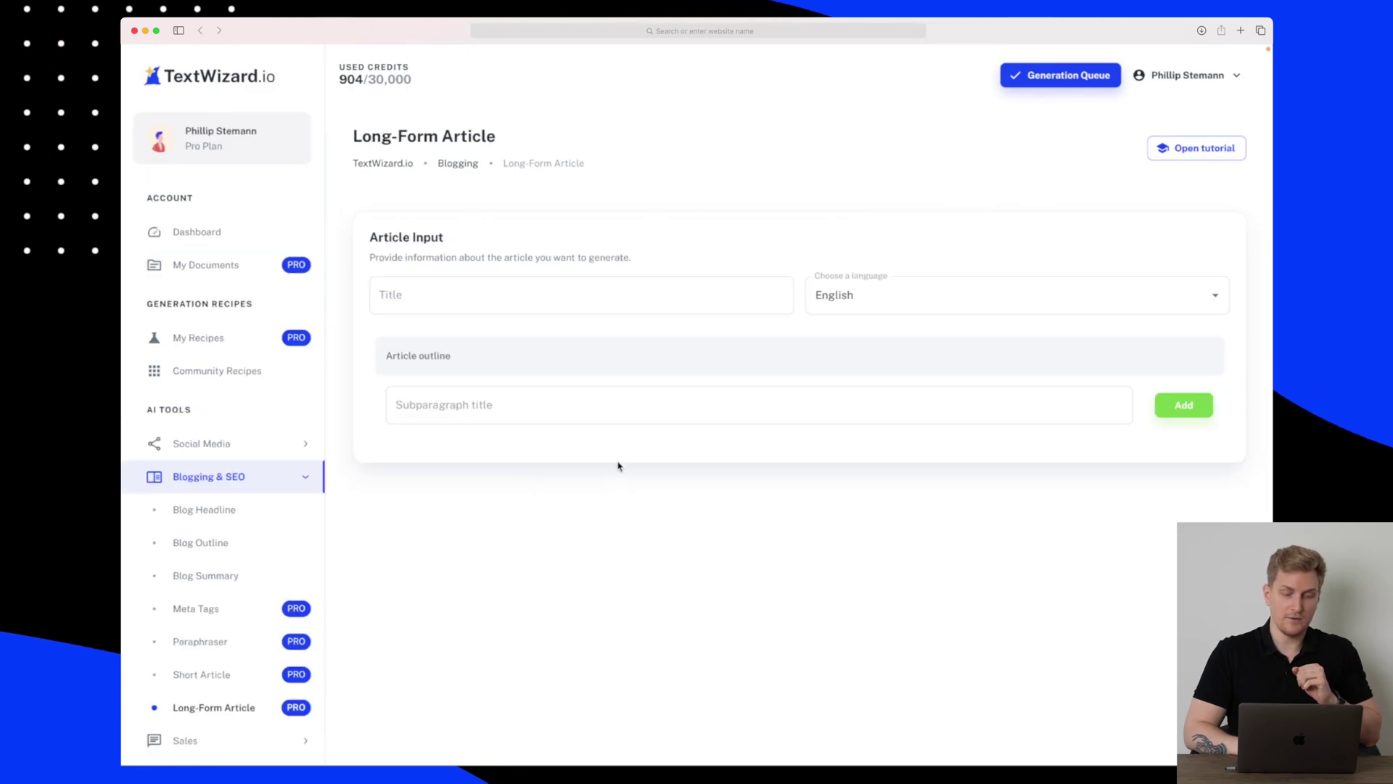
{"action": "left_click", "coordinate": [569, 303]}
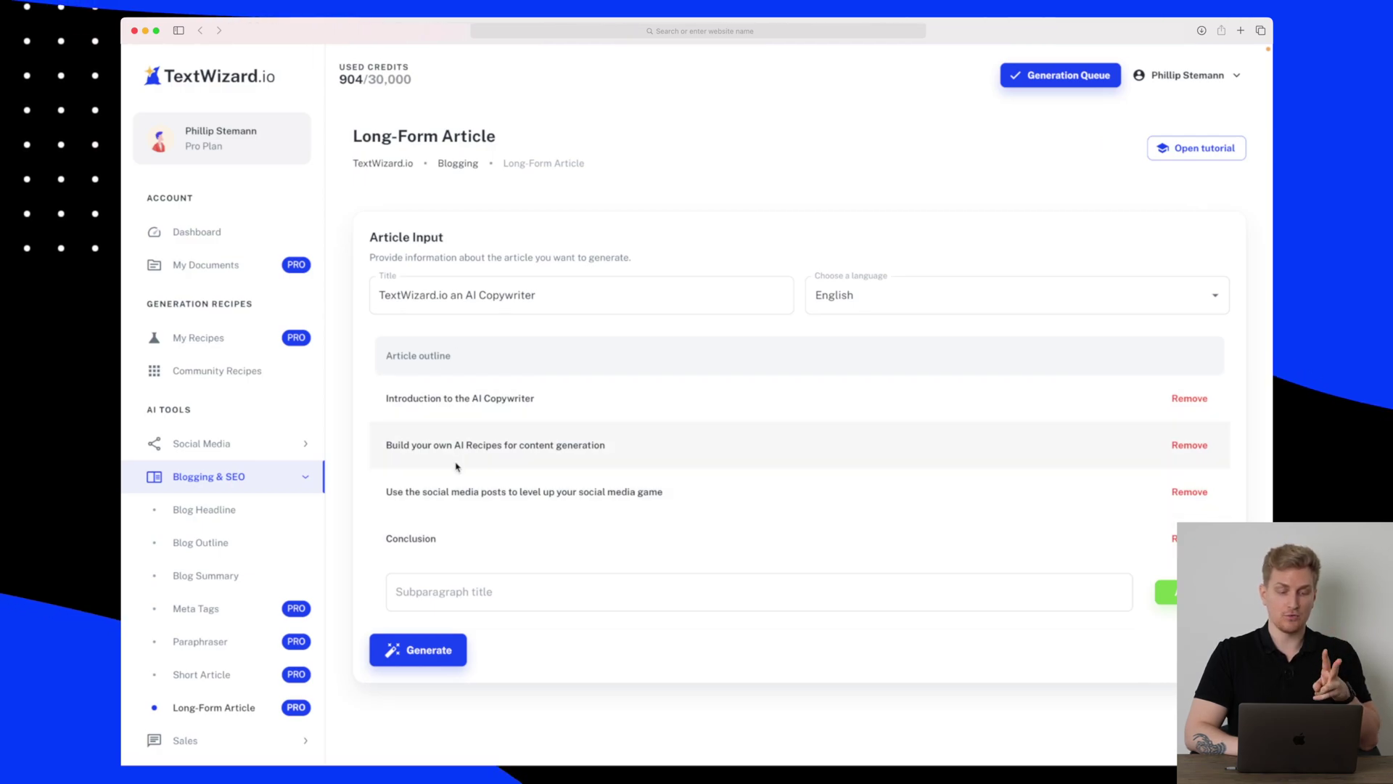
{"action": "left_click", "coordinate": [426, 651]}
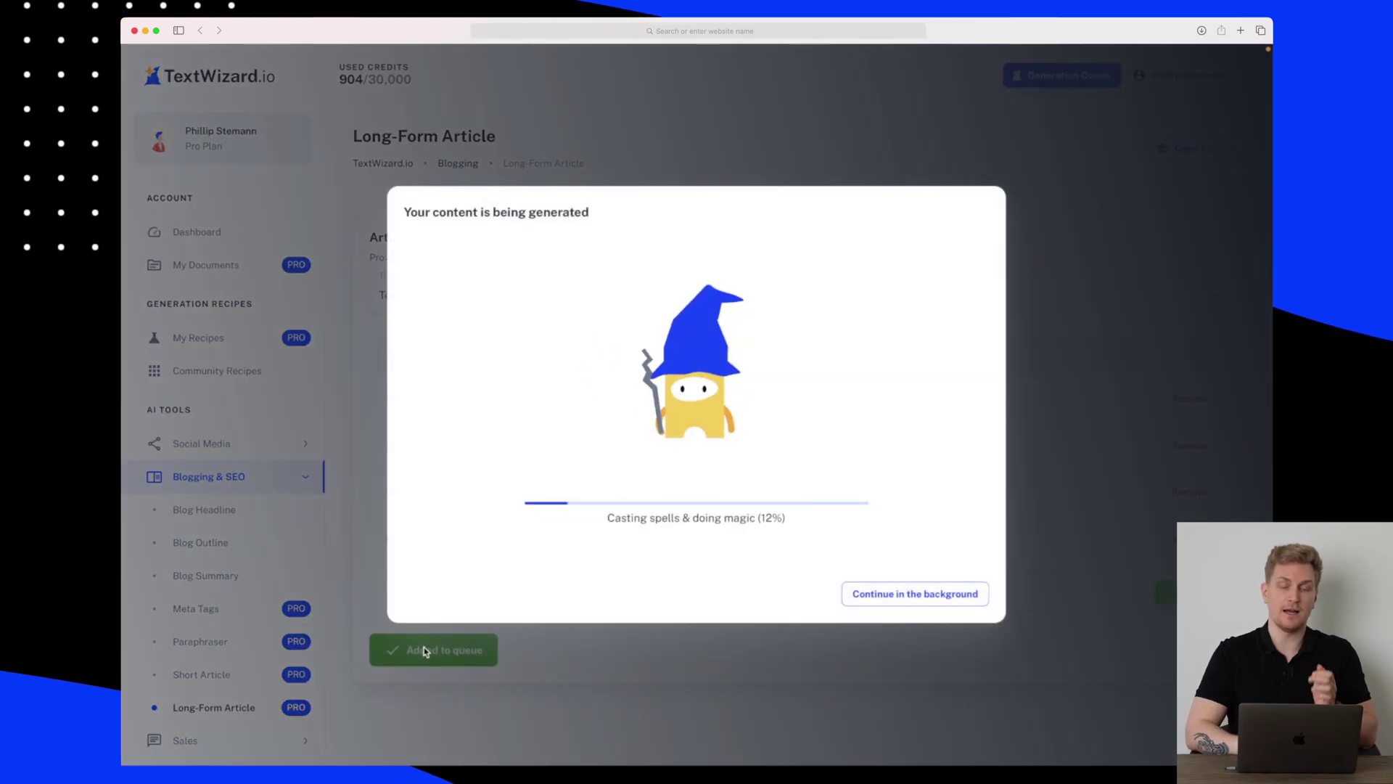
{"action": "left_click", "coordinate": [942, 594]}
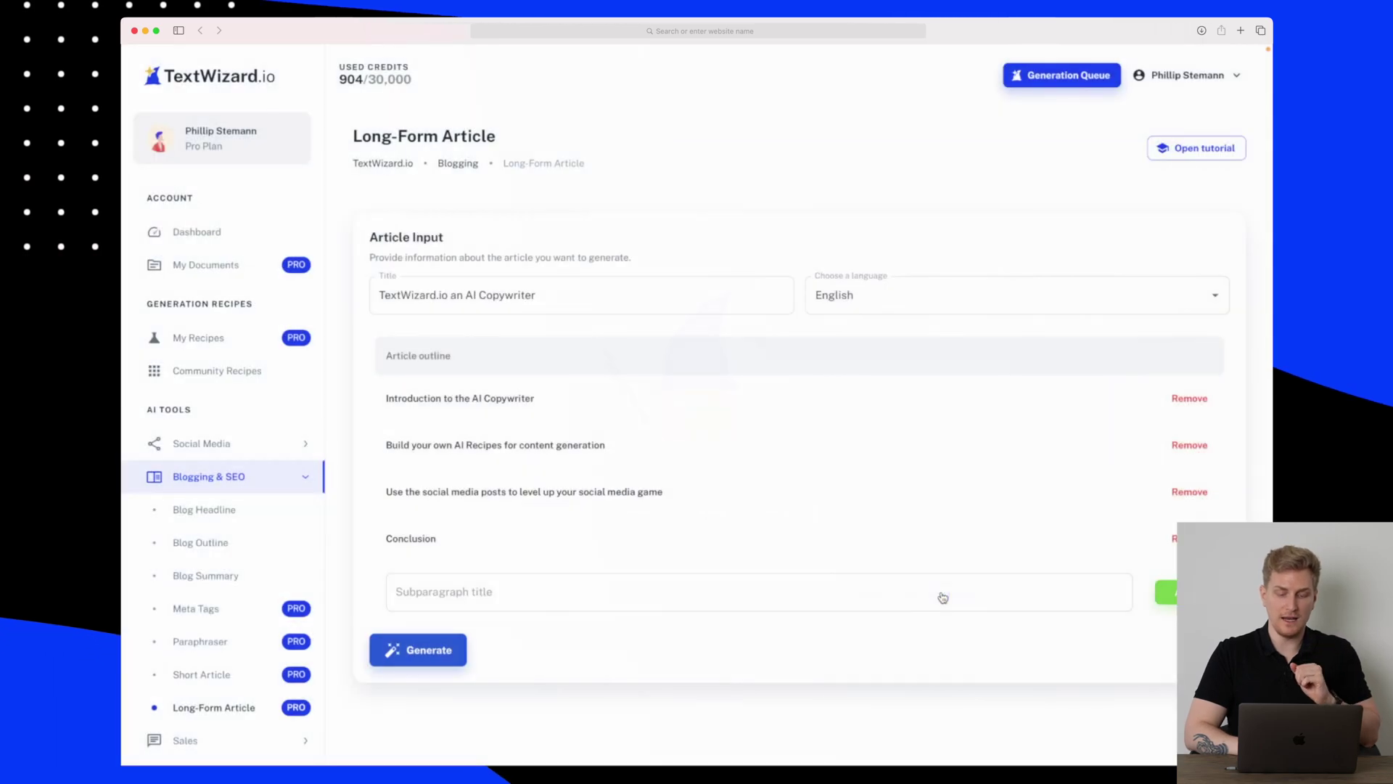
- Check the queued article in the Generation Queue, then expand the E-Commerce tools
{"action": "left_click", "coordinate": [1078, 77]}
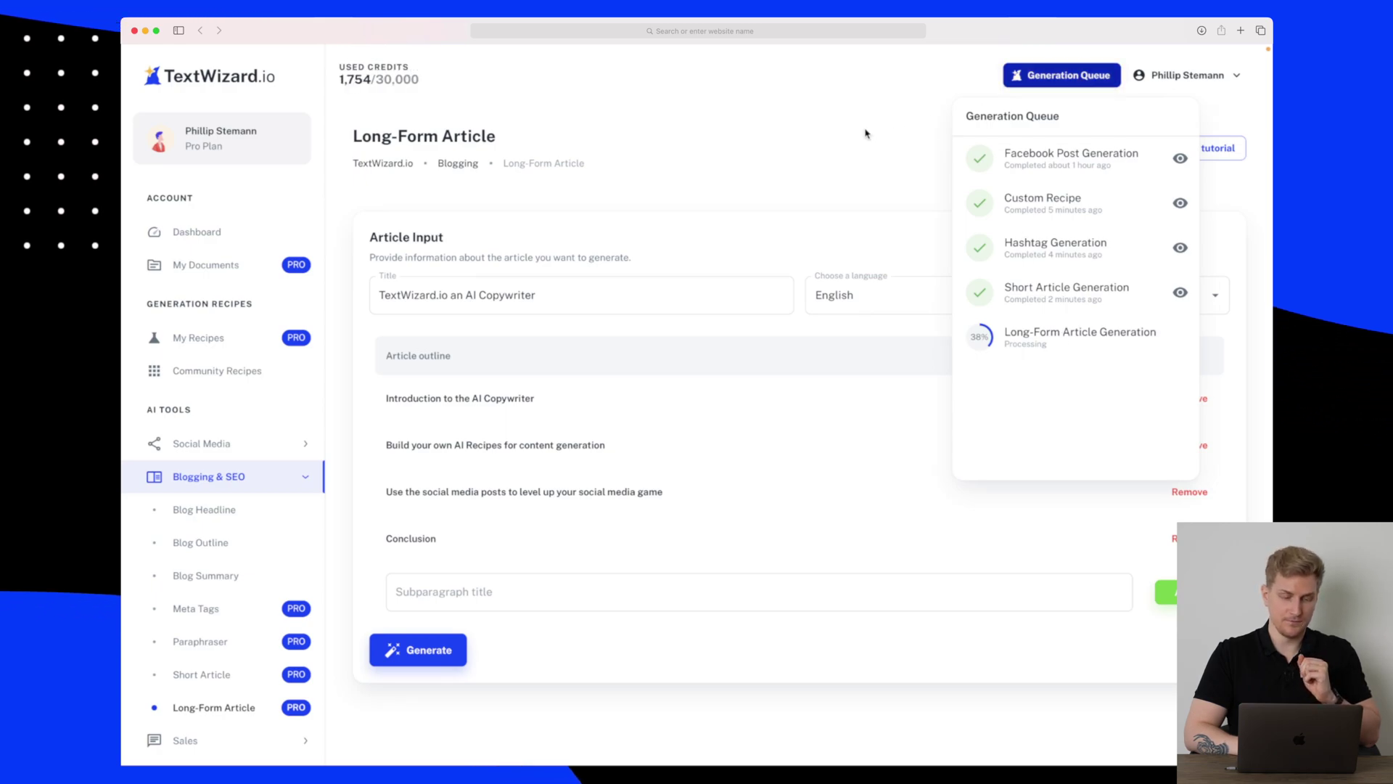
{"action": "left_click", "coordinate": [1082, 75]}
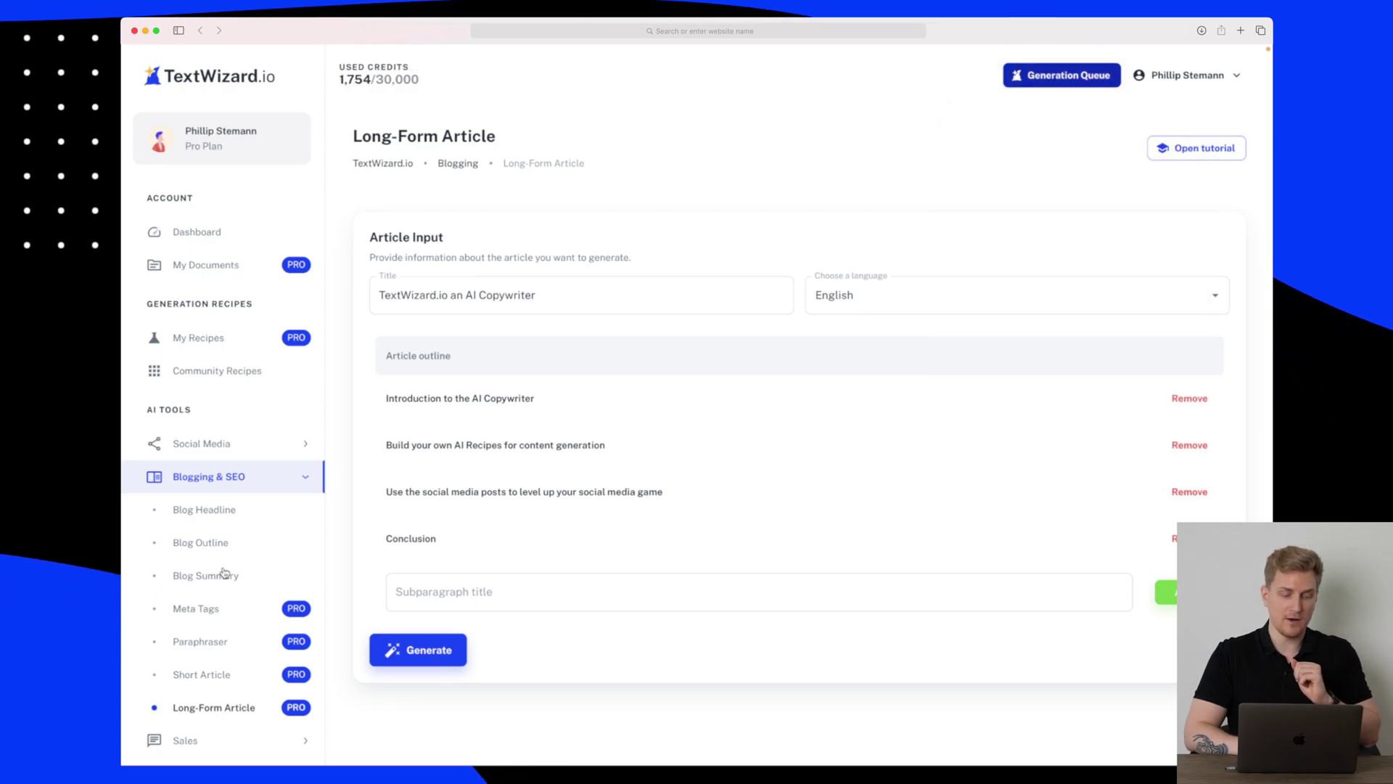
{"action": "scroll", "coordinate": [221, 577], "scroll_direction": "down", "scroll_amount": 4}
{"action": "left_click", "coordinate": [218, 640]}
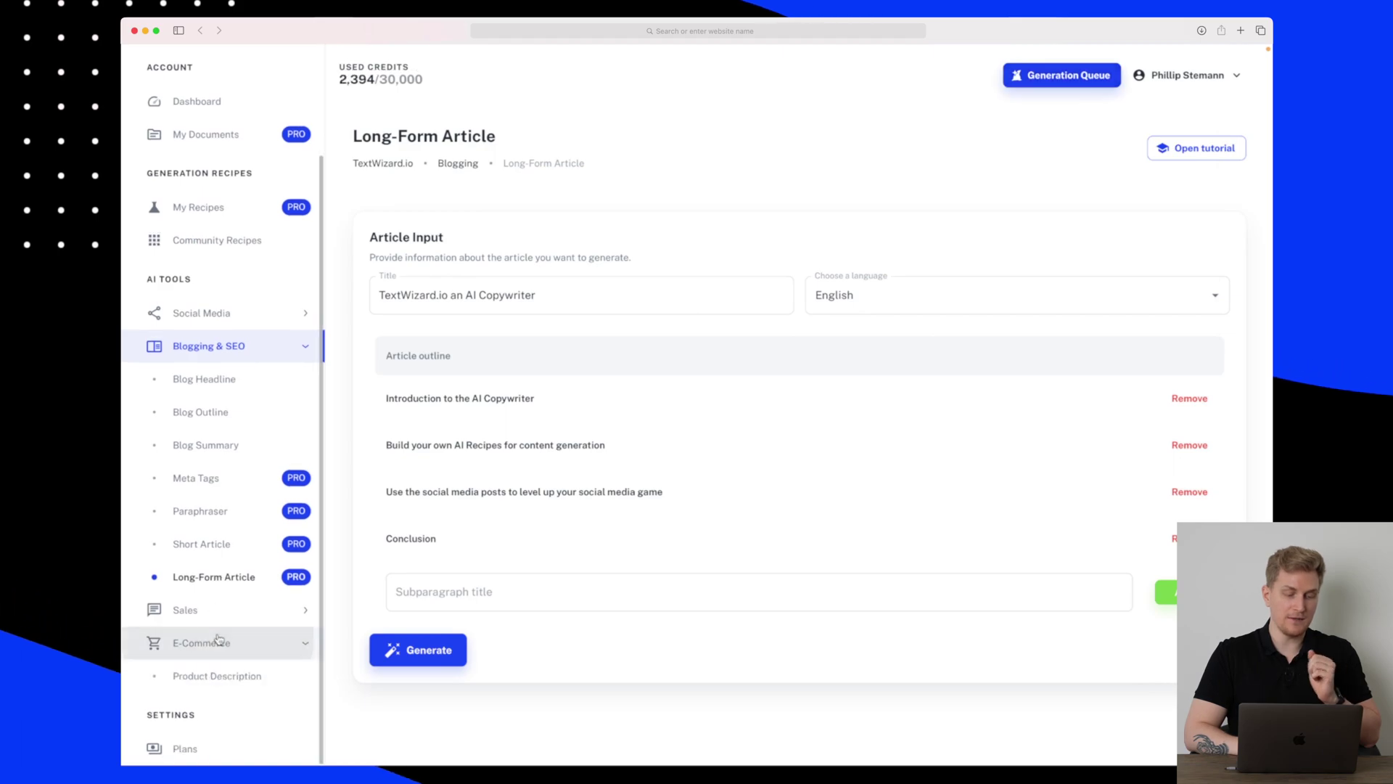
{"action": "scroll", "coordinate": [231, 645], "scroll_direction": "down", "scroll_amount": 1}
- Open Product Description and check the language list, keeping English
{"action": "left_click", "coordinate": [232, 643]}
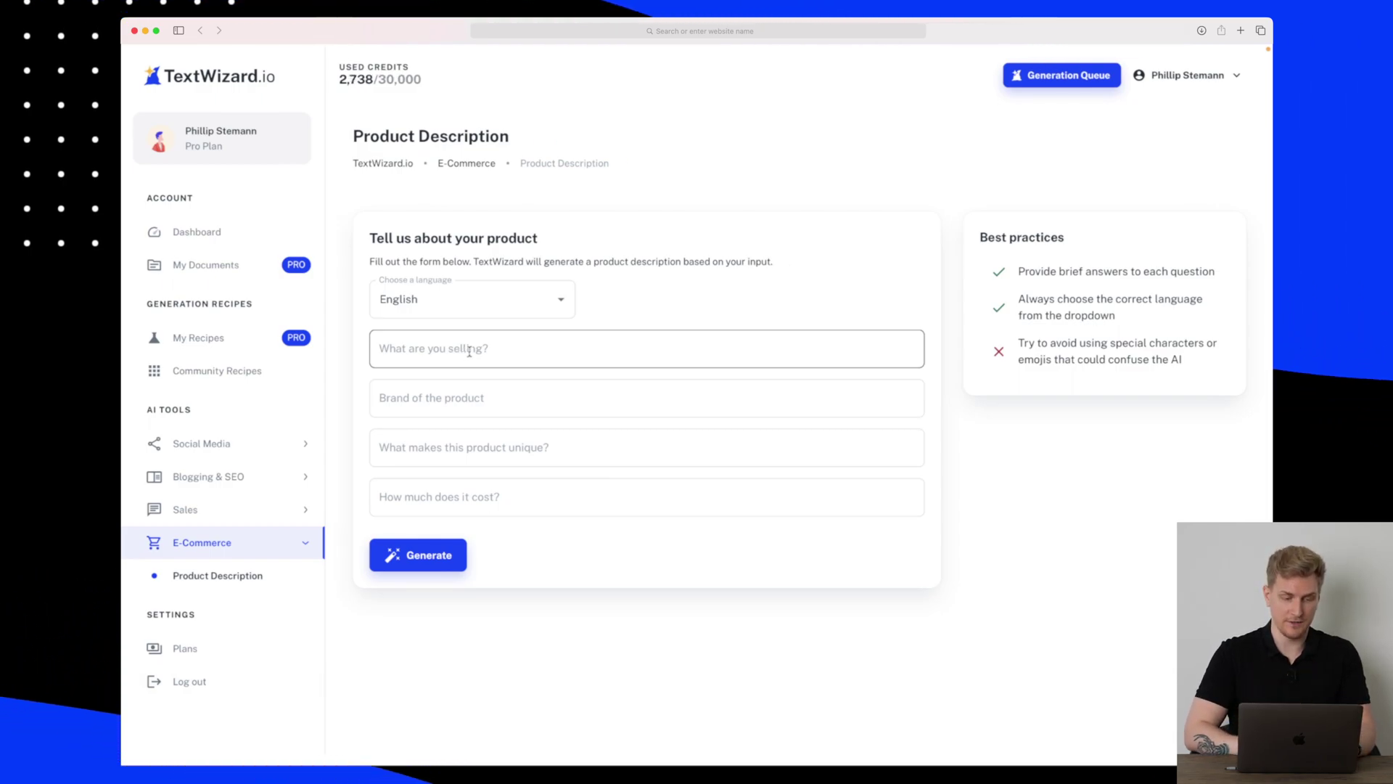
{"action": "left_click", "coordinate": [472, 296]}
{"action": "scroll", "coordinate": [467, 479], "scroll_direction": "down", "scroll_amount": 5}
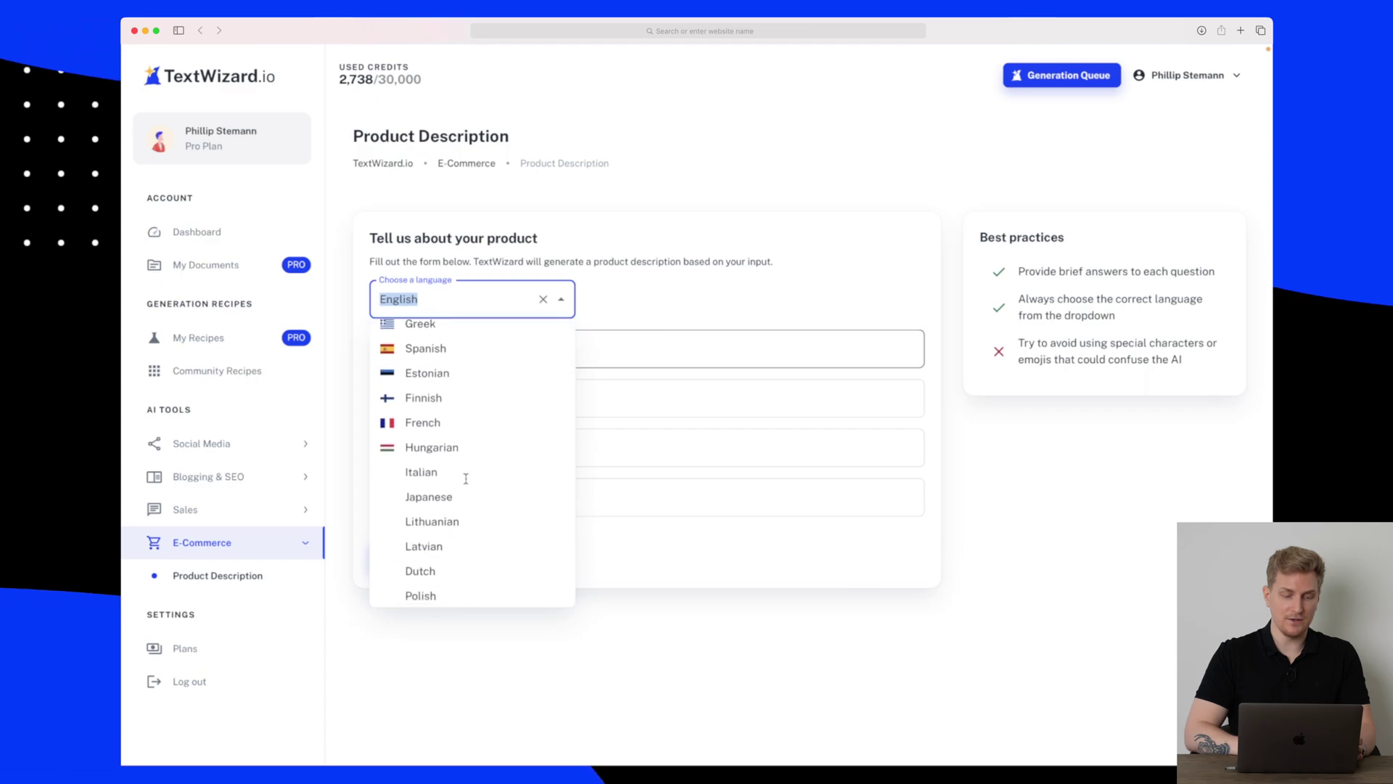
{"action": "scroll", "coordinate": [467, 482], "scroll_direction": "up", "scroll_amount": 5}
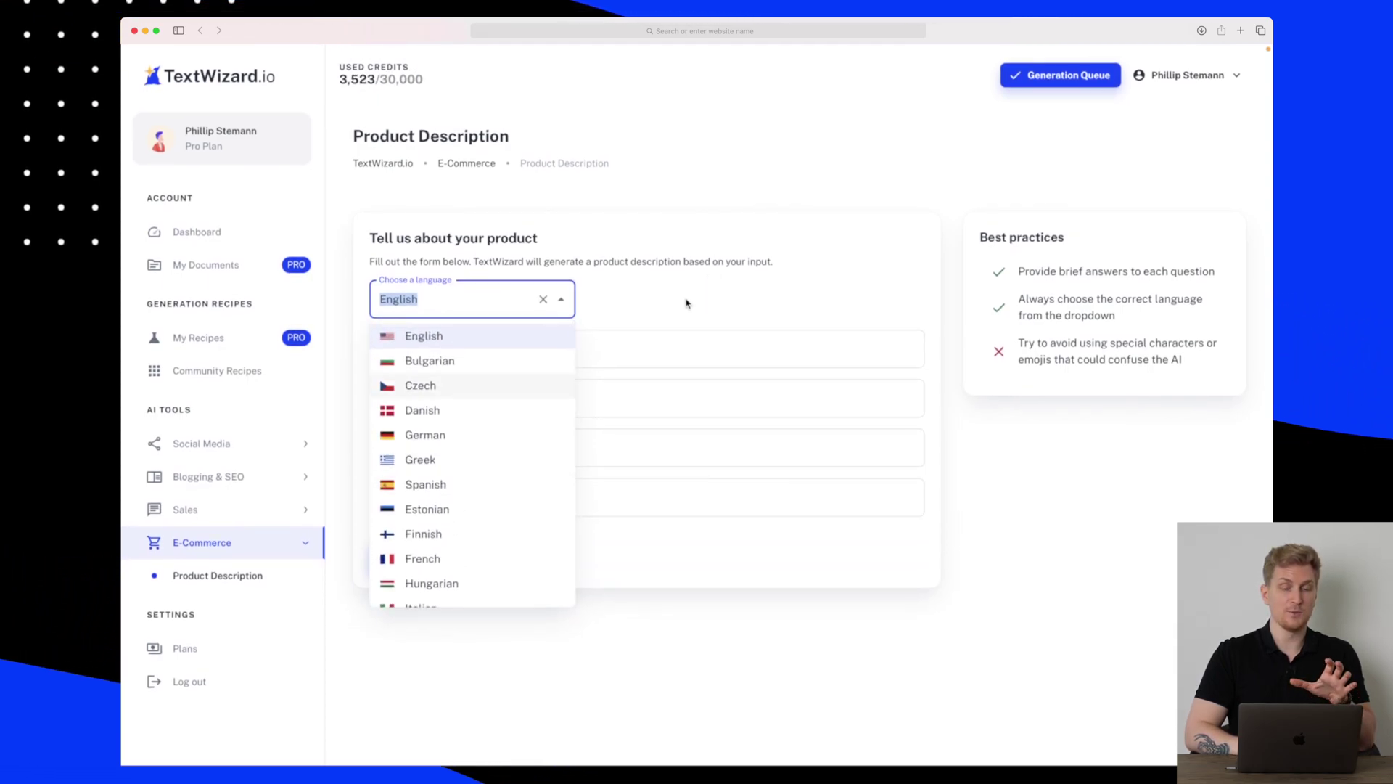
{"action": "left_click", "coordinate": [531, 350]}
- Generate a description for a fast, reliable Apple computer priced 3000$
{"action": "left_click", "coordinate": [459, 352]}
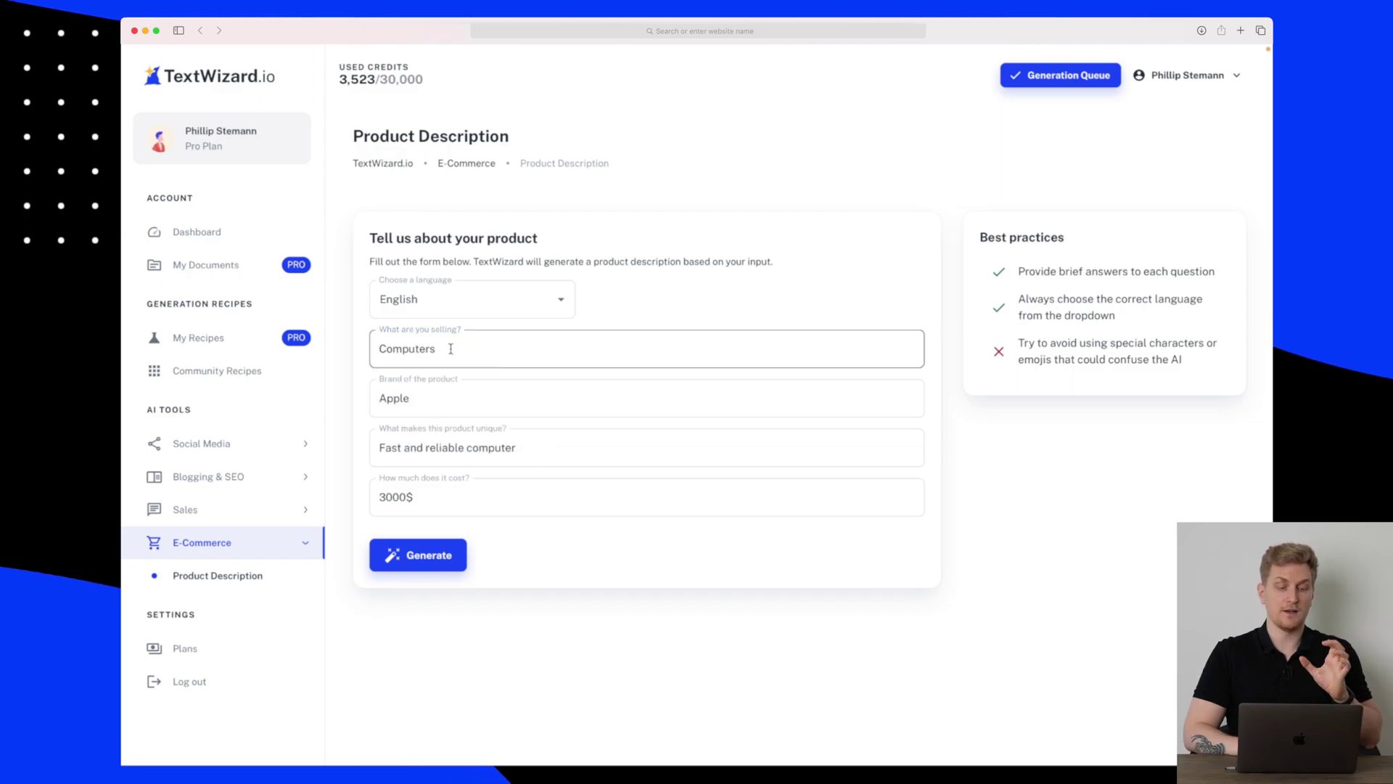
{"action": "left_click", "coordinate": [424, 404]}
{"action": "left_click", "coordinate": [428, 449]}
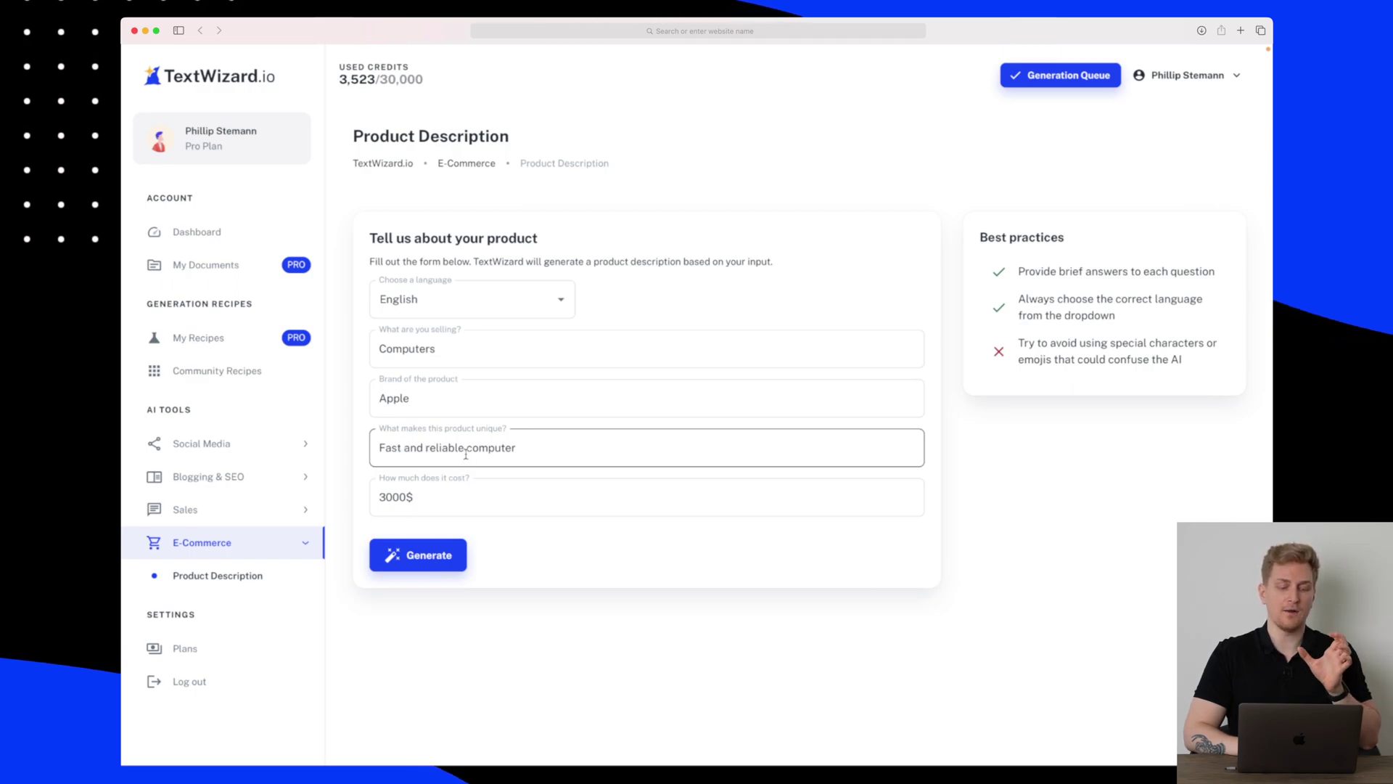
{"action": "left_click", "coordinate": [438, 495]}
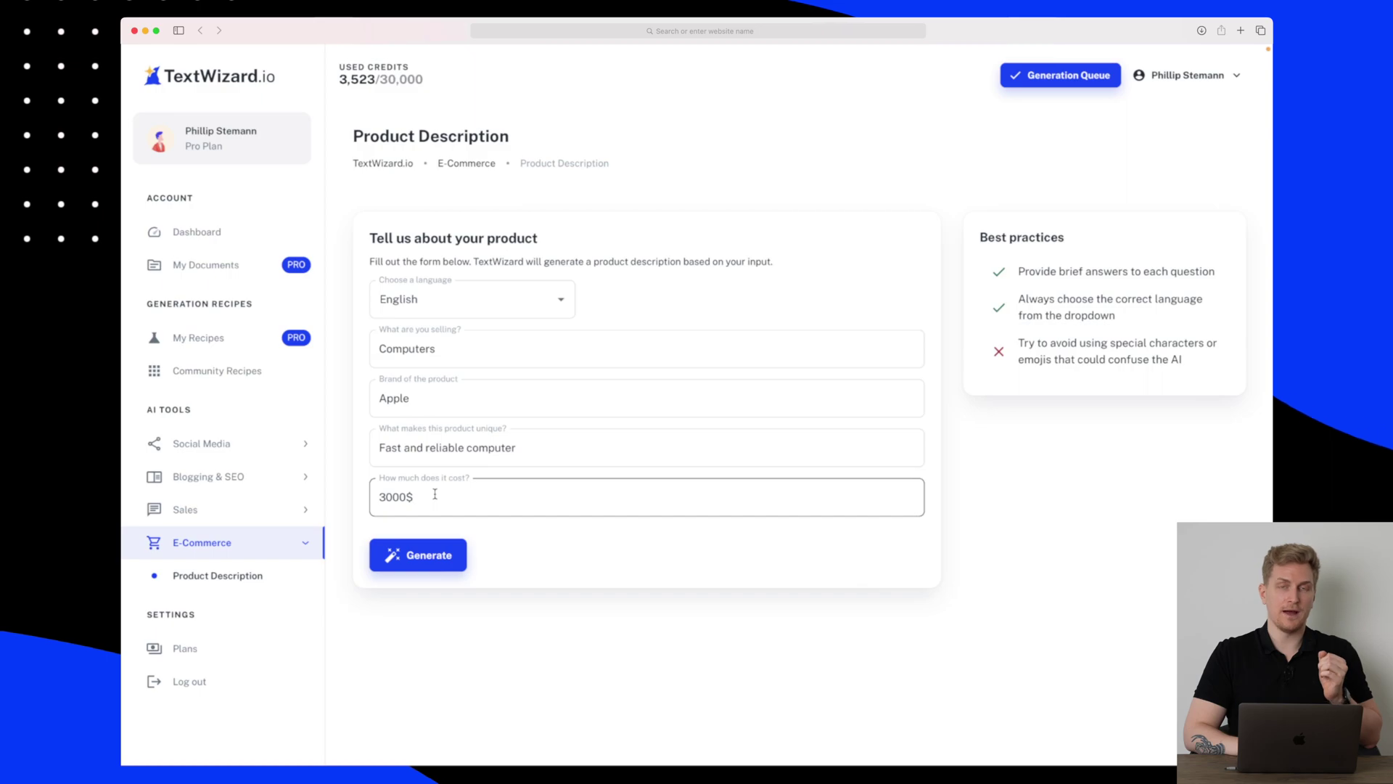
{"action": "left_click", "coordinate": [447, 555]}
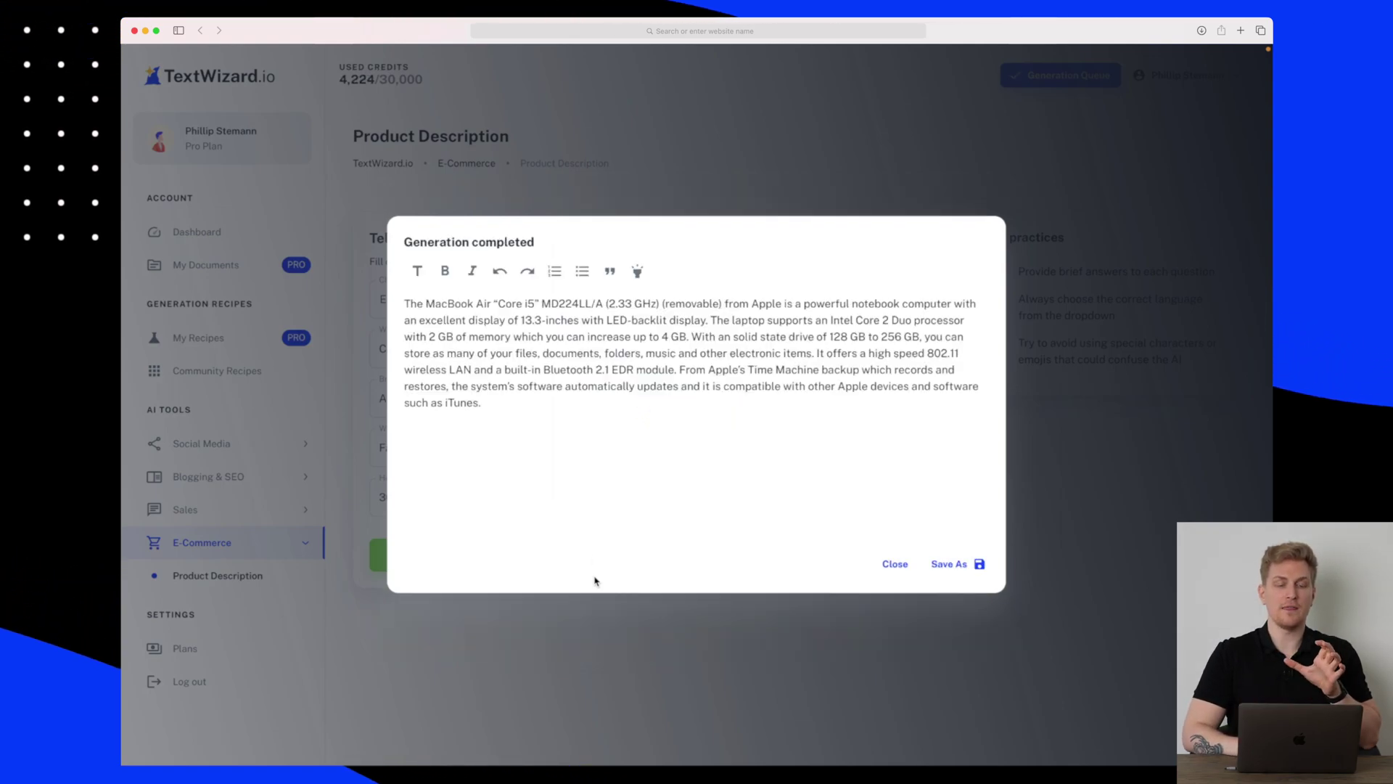
- Review and close the product description, then view the six completed generations in the queue
{"action": "left_click_drag", "start_coordinate": [484, 304], "coordinate": [514, 337]}
{"action": "left_click", "coordinate": [559, 365]}
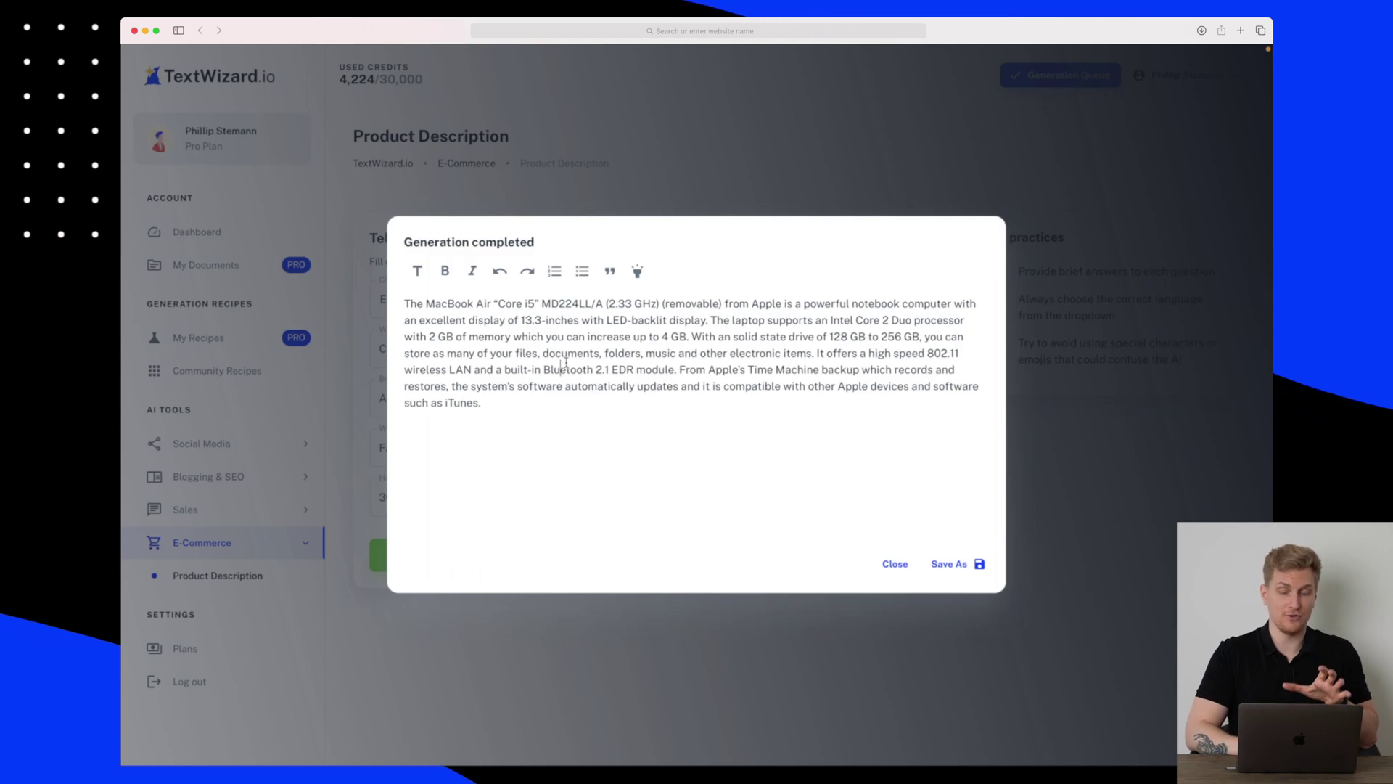
{"action": "left_click", "coordinate": [895, 564]}
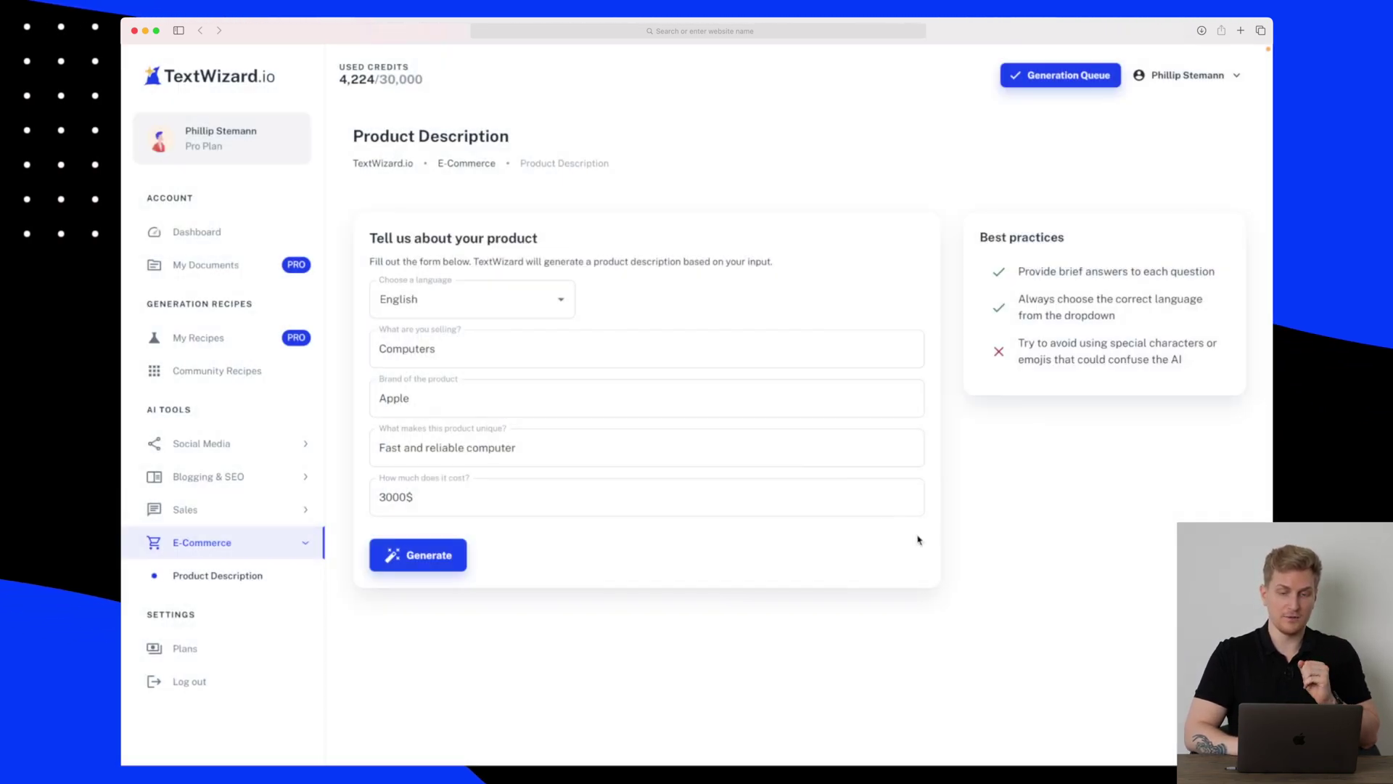
{"action": "left_click", "coordinate": [1083, 77]}
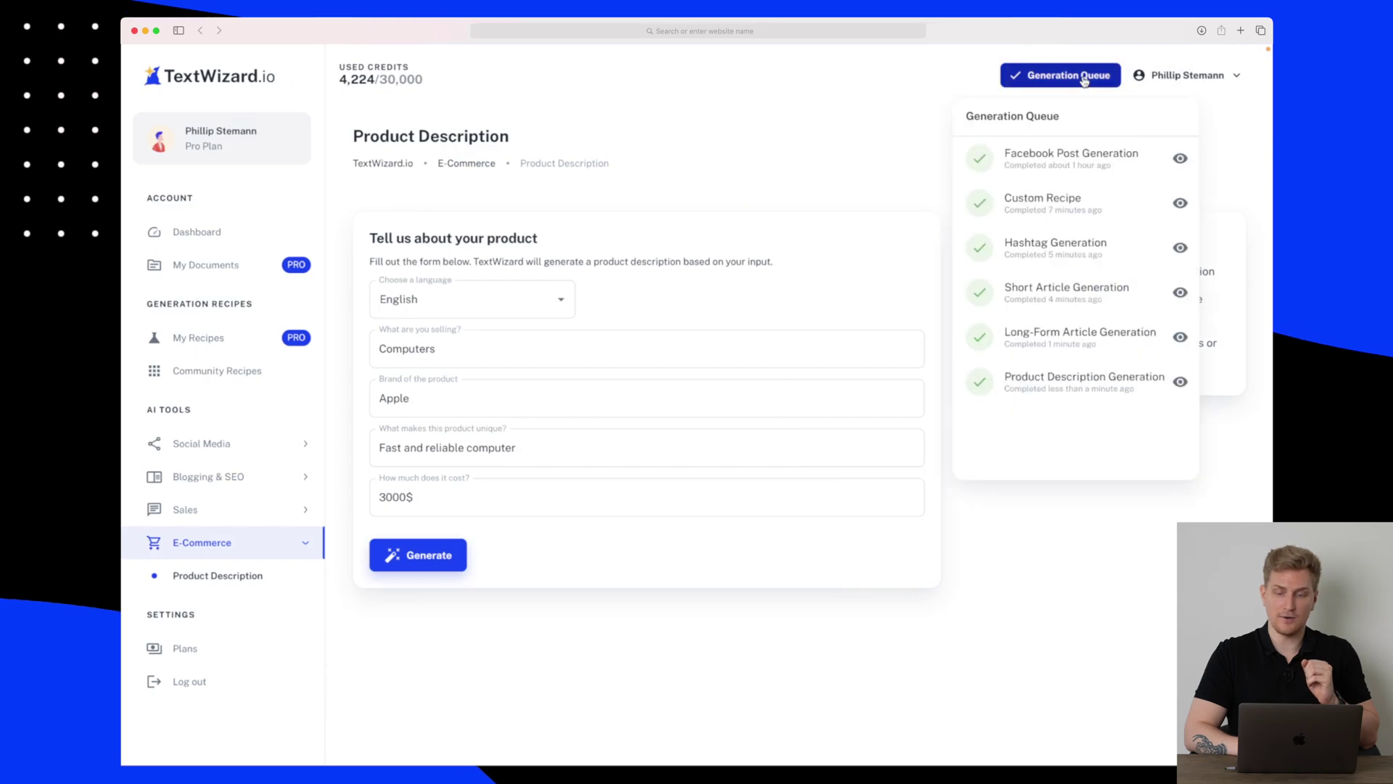
- Open the 'TextWizard.io an AI Copywriter' article result and review its opening paragraphs and introduction
{"action": "left_click", "coordinate": [1181, 339]}
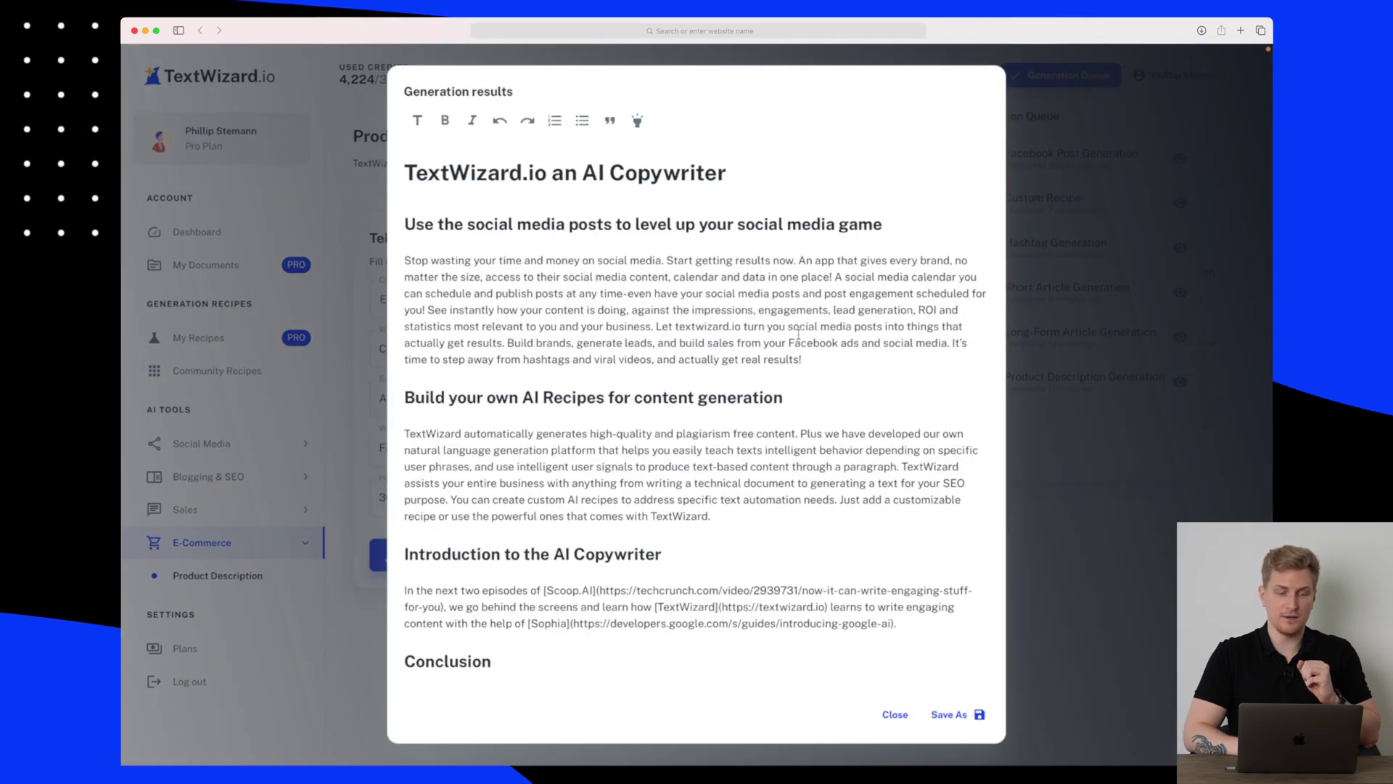
{"action": "scroll", "coordinate": [798, 332], "scroll_direction": "down", "scroll_amount": 3}
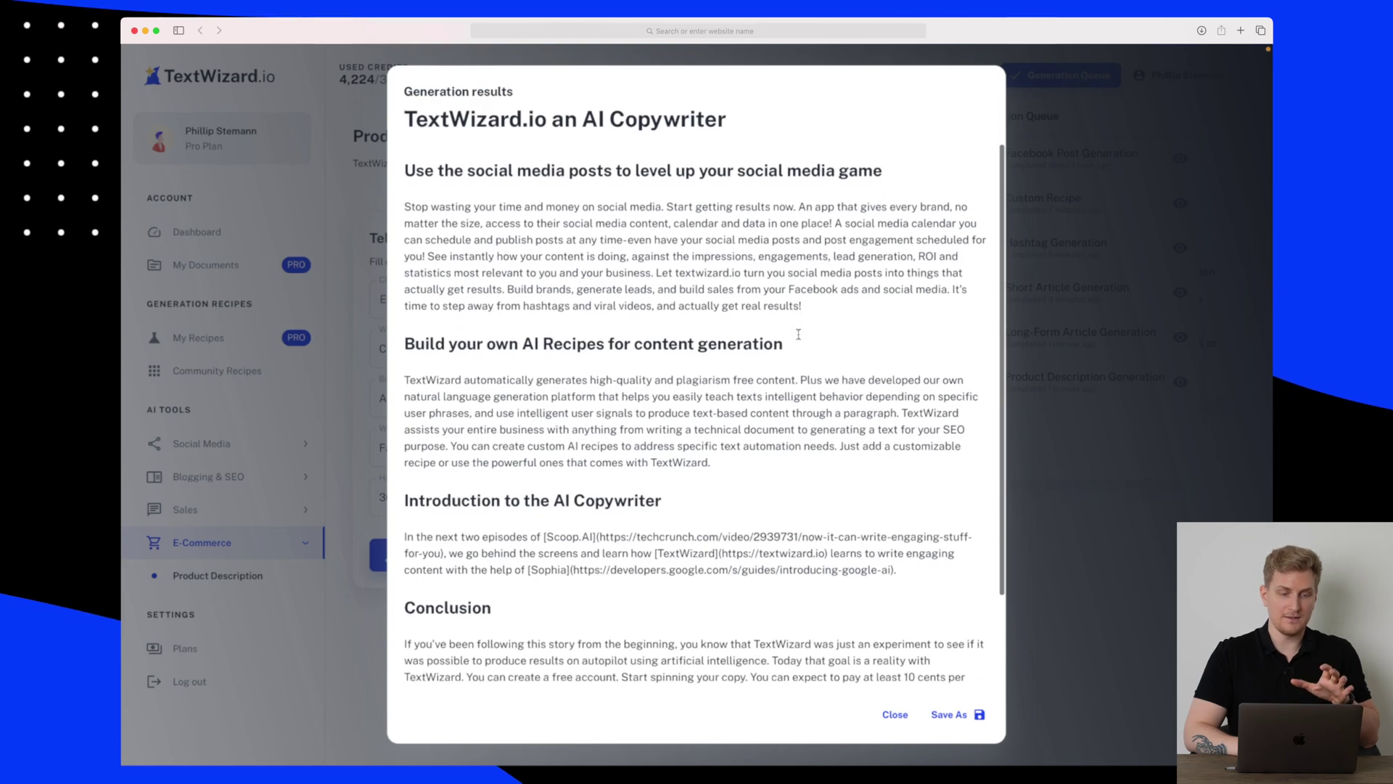
{"action": "scroll", "coordinate": [798, 334], "scroll_direction": "down", "scroll_amount": 2}
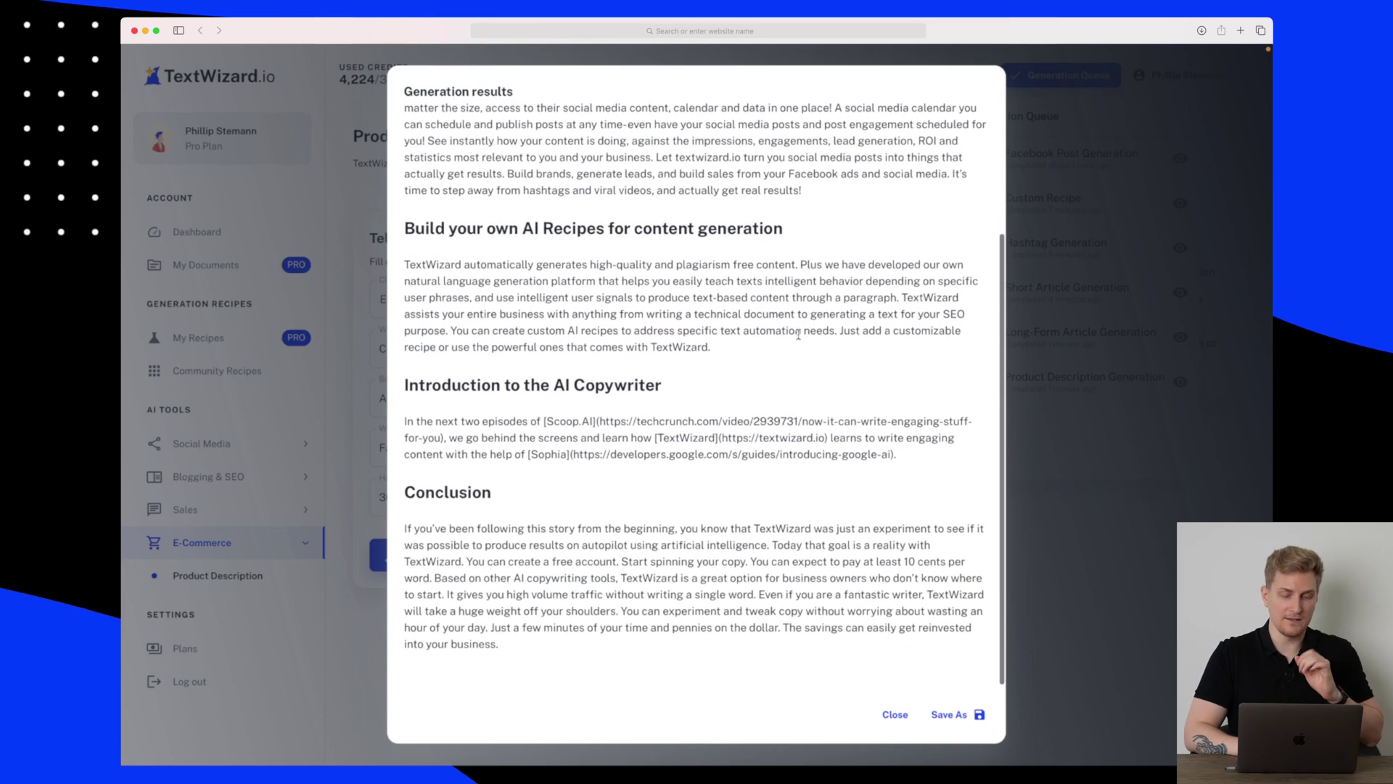
{"action": "scroll", "coordinate": [799, 335], "scroll_direction": "up", "scroll_amount": 5}
{"action": "scroll", "coordinate": [799, 335], "scroll_direction": "up", "scroll_amount": 1}
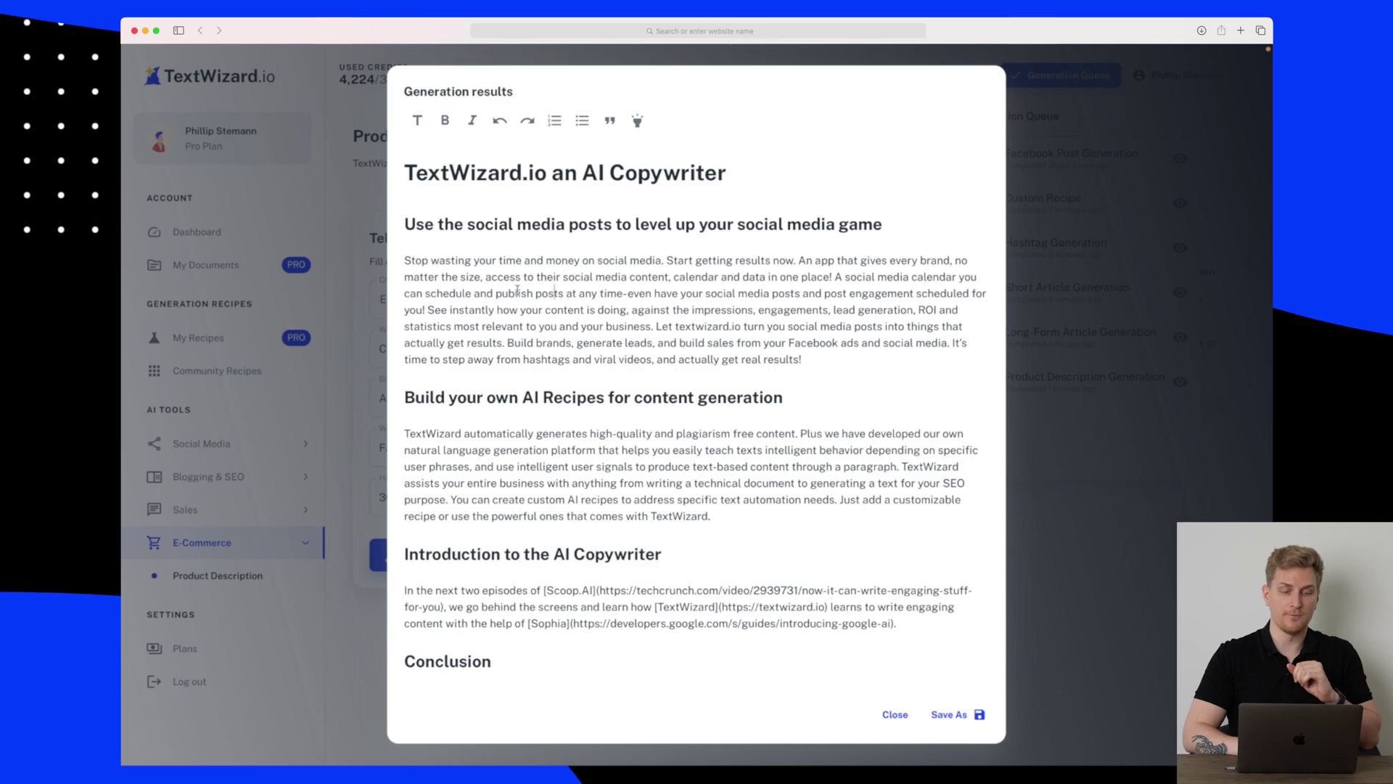
{"action": "left_click_drag", "start_coordinate": [472, 260], "coordinate": [626, 309]}
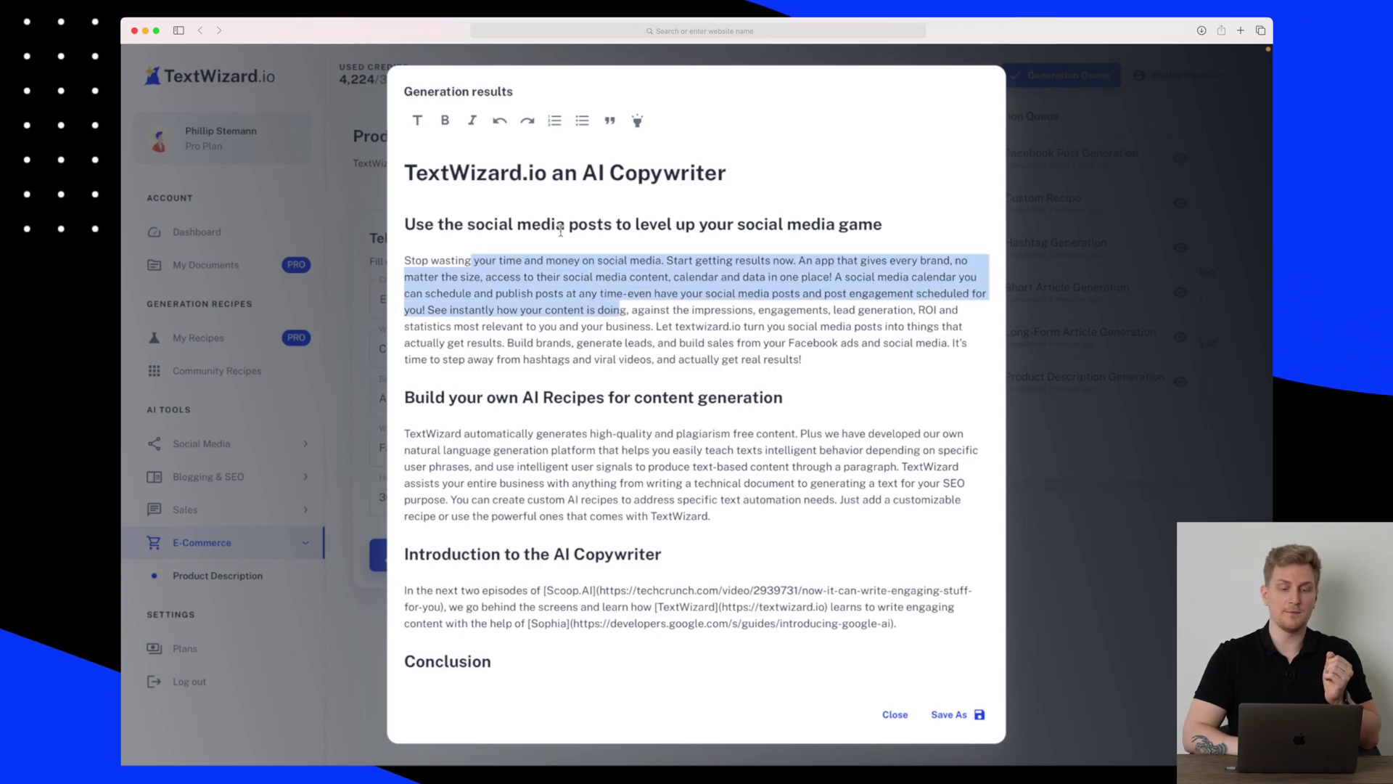
{"action": "left_click", "coordinate": [680, 295]}
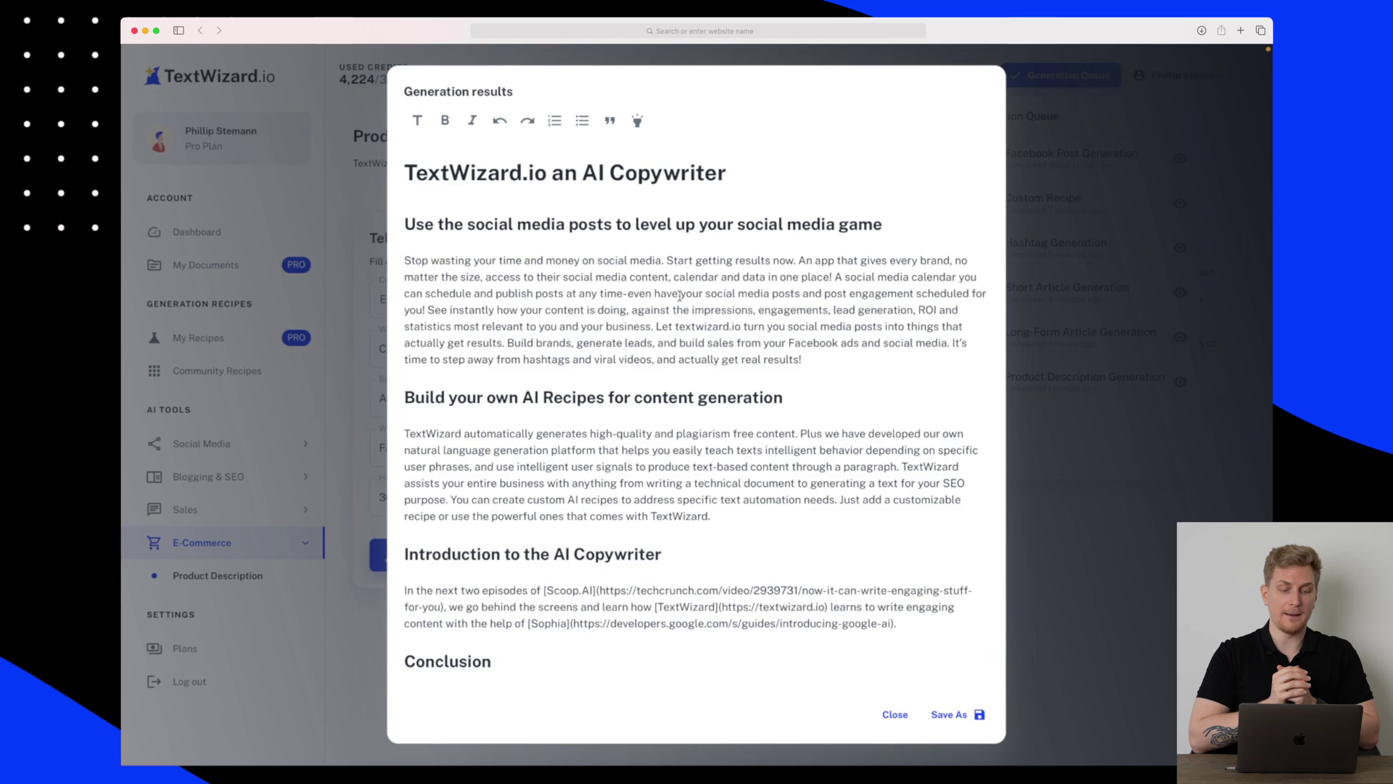
{"action": "scroll", "coordinate": [697, 363], "scroll_direction": "down", "scroll_amount": 2}
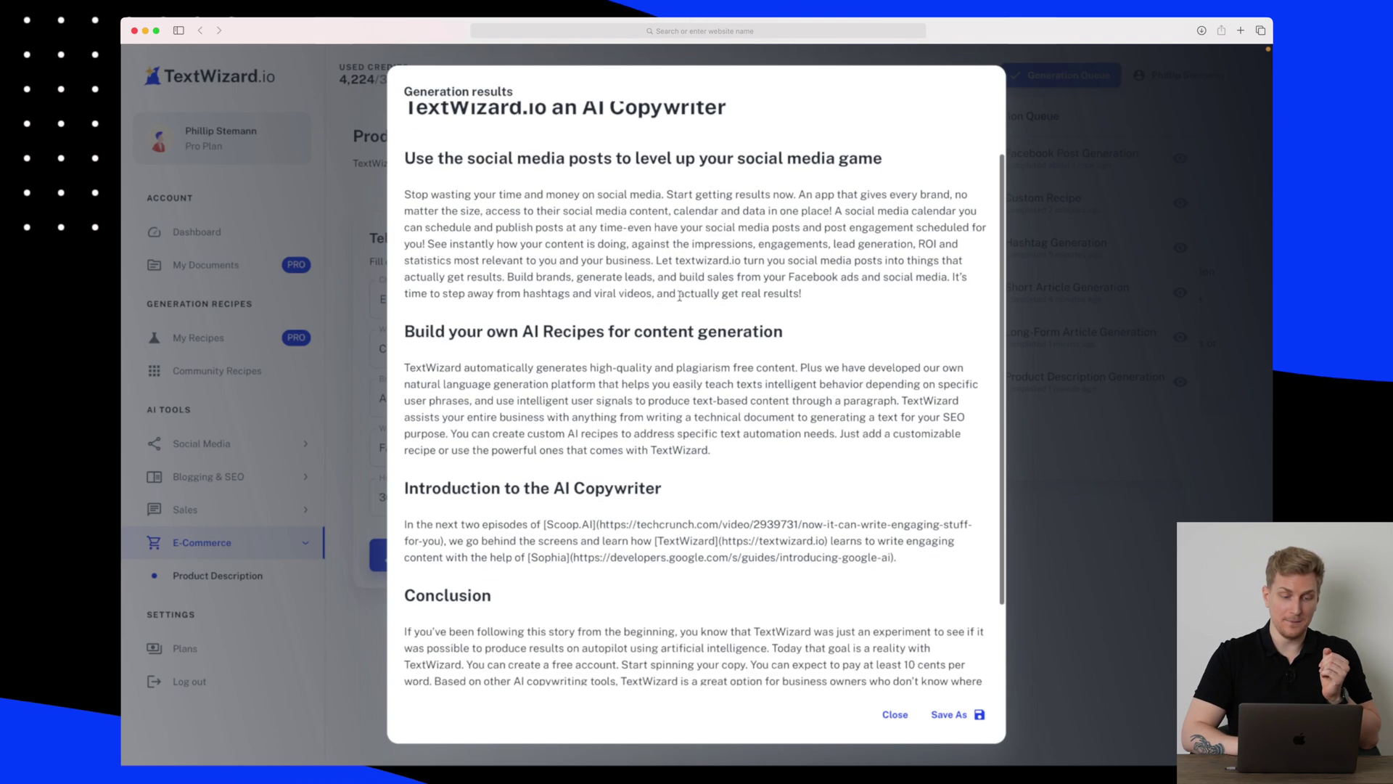
{"action": "left_click", "coordinate": [718, 454]}
{"action": "left_click_drag", "start_coordinate": [717, 455], "coordinate": [506, 384]}
{"action": "left_click_drag", "start_coordinate": [535, 331], "coordinate": [596, 331]}
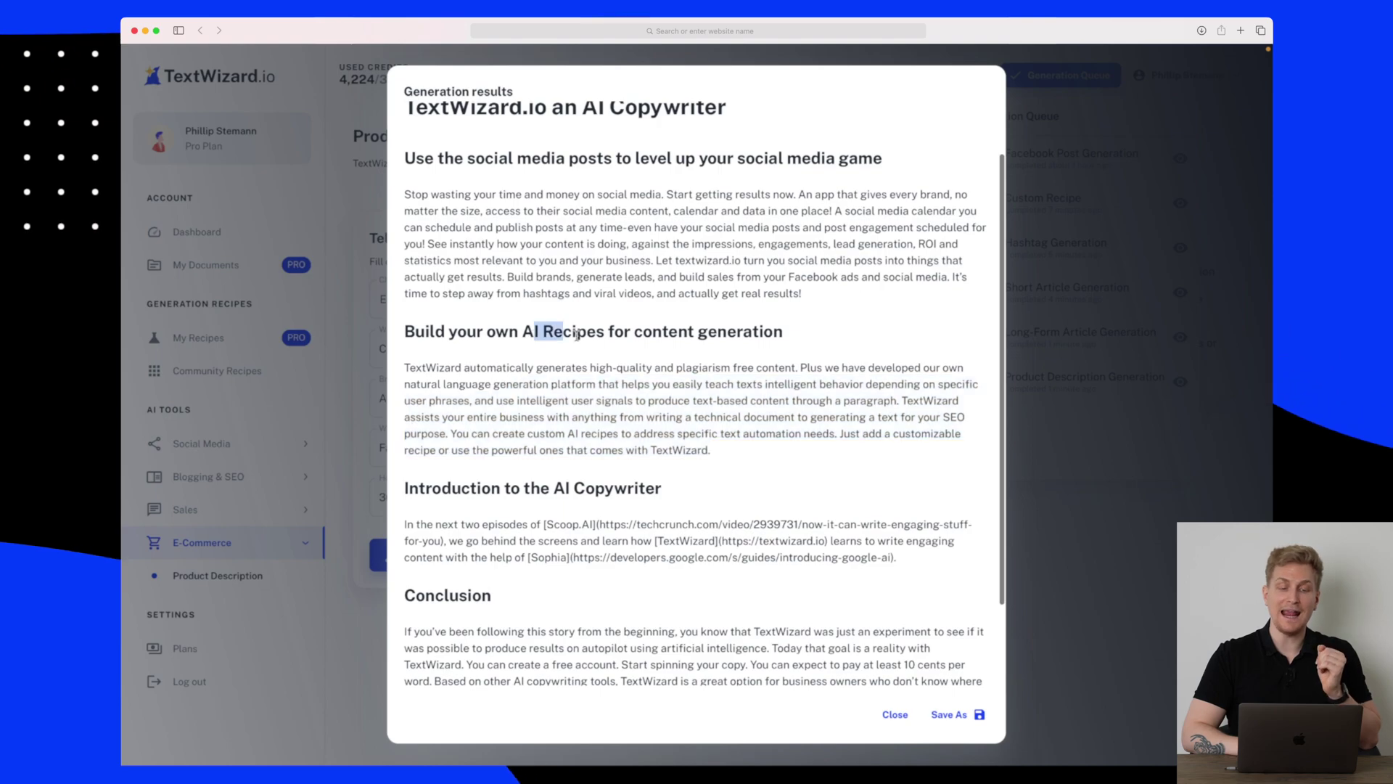
{"action": "scroll", "coordinate": [600, 410], "scroll_direction": "down", "scroll_amount": 1}
{"action": "left_click_drag", "start_coordinate": [516, 473], "coordinate": [597, 491]}
{"action": "left_click", "coordinate": [596, 492]}
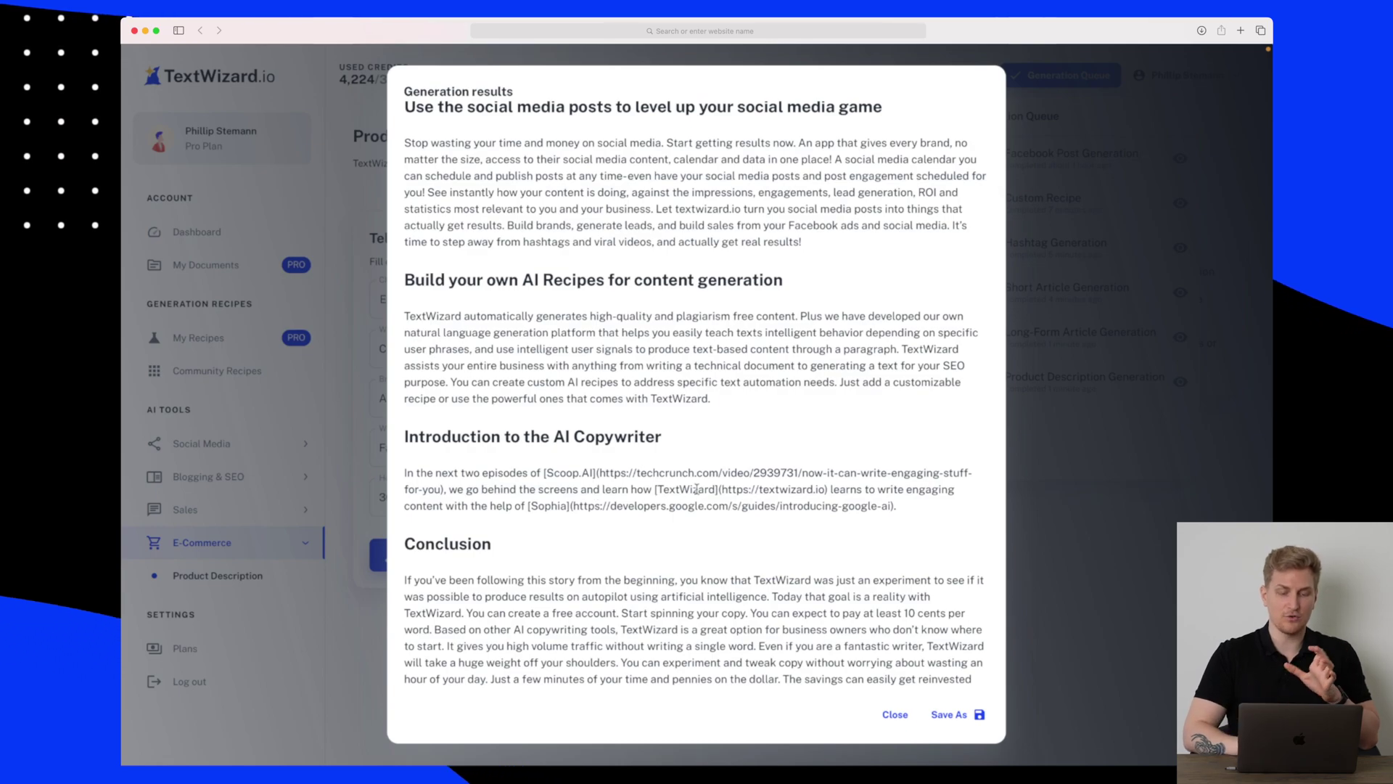
- Review the article's Conclusion and AI Recipes sections
{"action": "scroll", "coordinate": [696, 489], "scroll_direction": "down", "scroll_amount": 1}
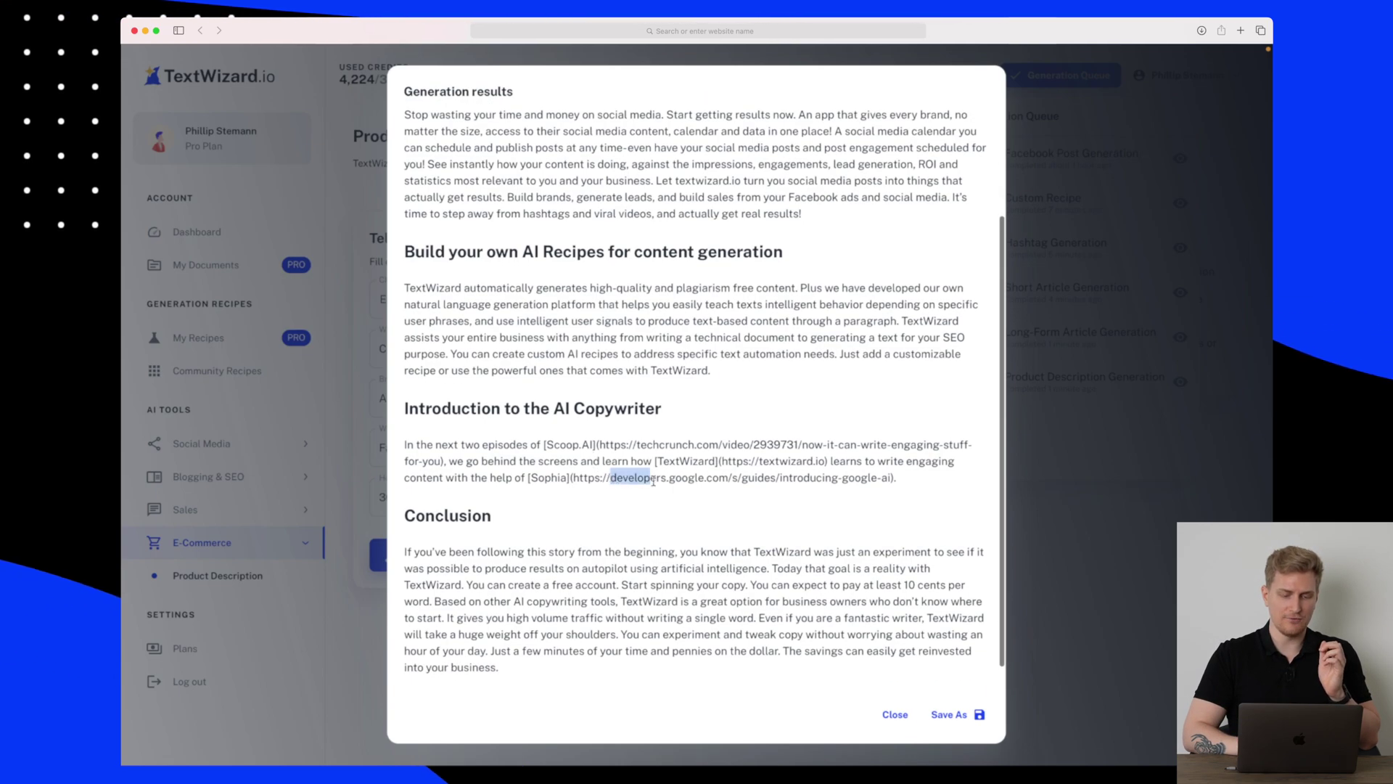
{"action": "scroll", "coordinate": [697, 479], "scroll_direction": "down", "scroll_amount": 1}
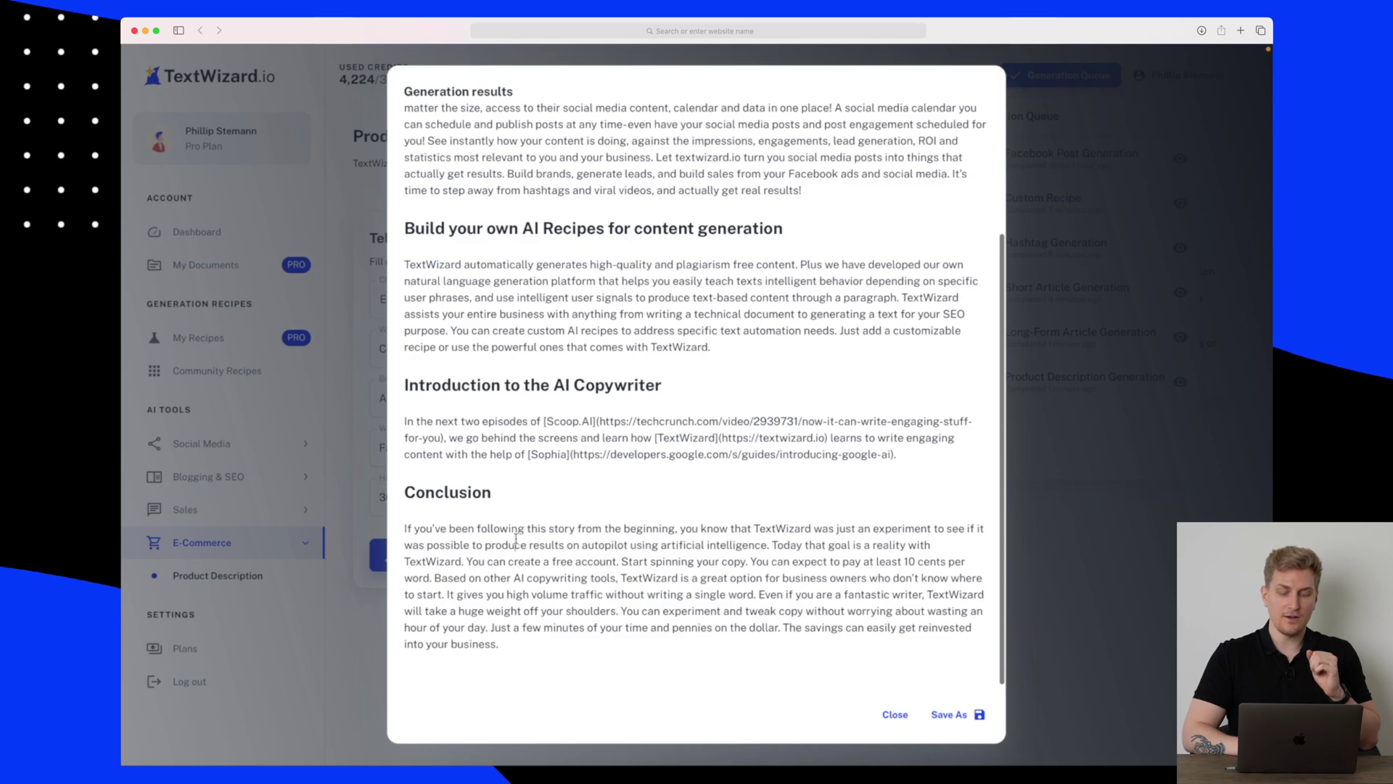
{"action": "left_click_drag", "start_coordinate": [515, 541], "coordinate": [559, 580]}
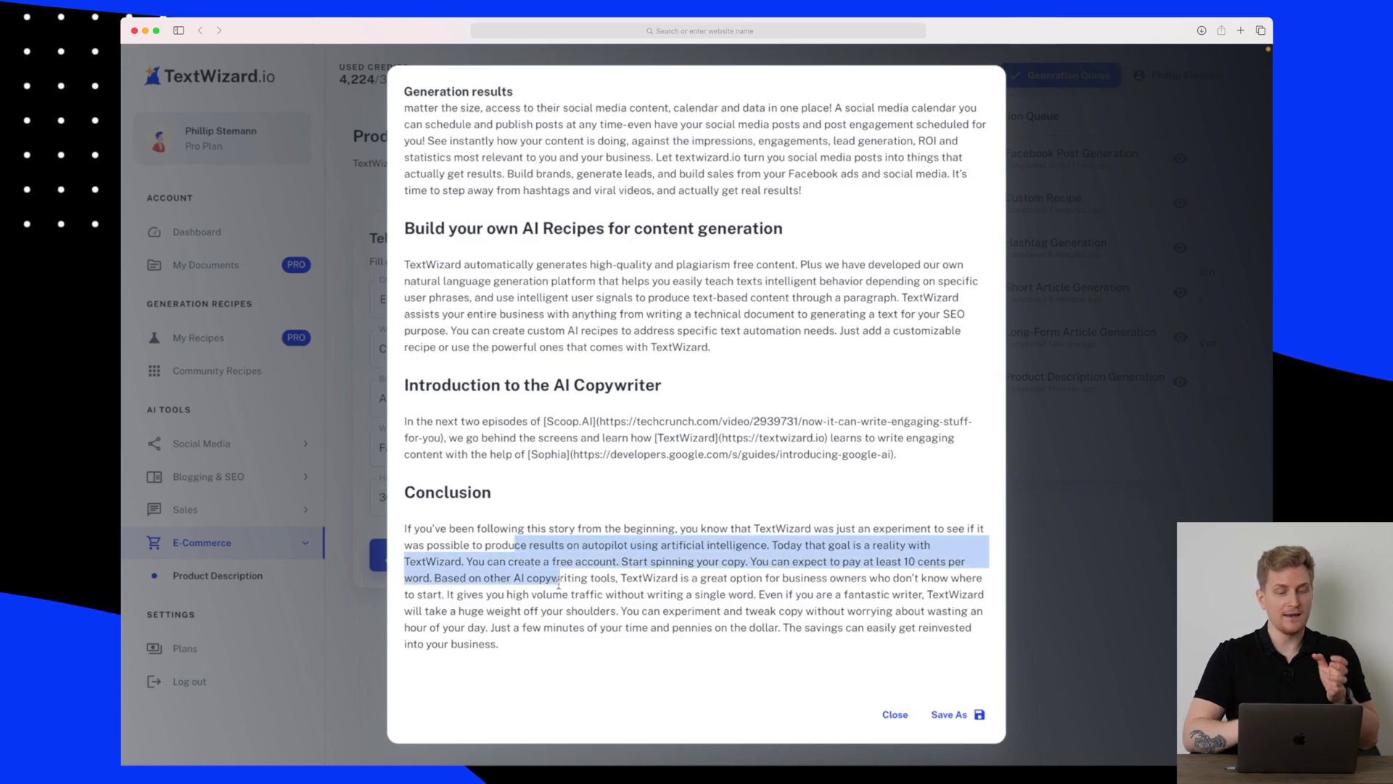
{"action": "scroll", "coordinate": [559, 584], "scroll_direction": "up", "scroll_amount": 3}
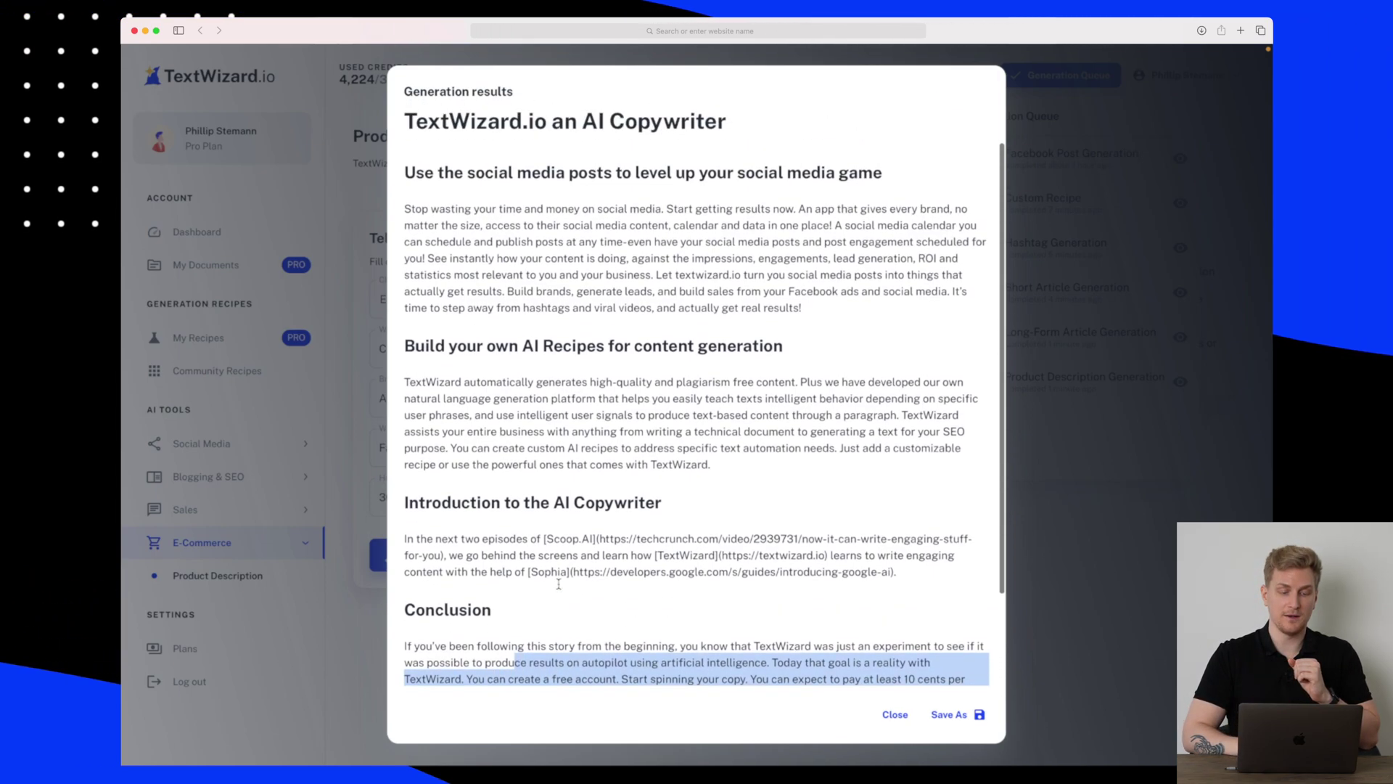
{"action": "scroll", "coordinate": [559, 584], "scroll_direction": "down", "scroll_amount": 2}
{"action": "scroll", "coordinate": [559, 584], "scroll_direction": "up", "scroll_amount": 2}
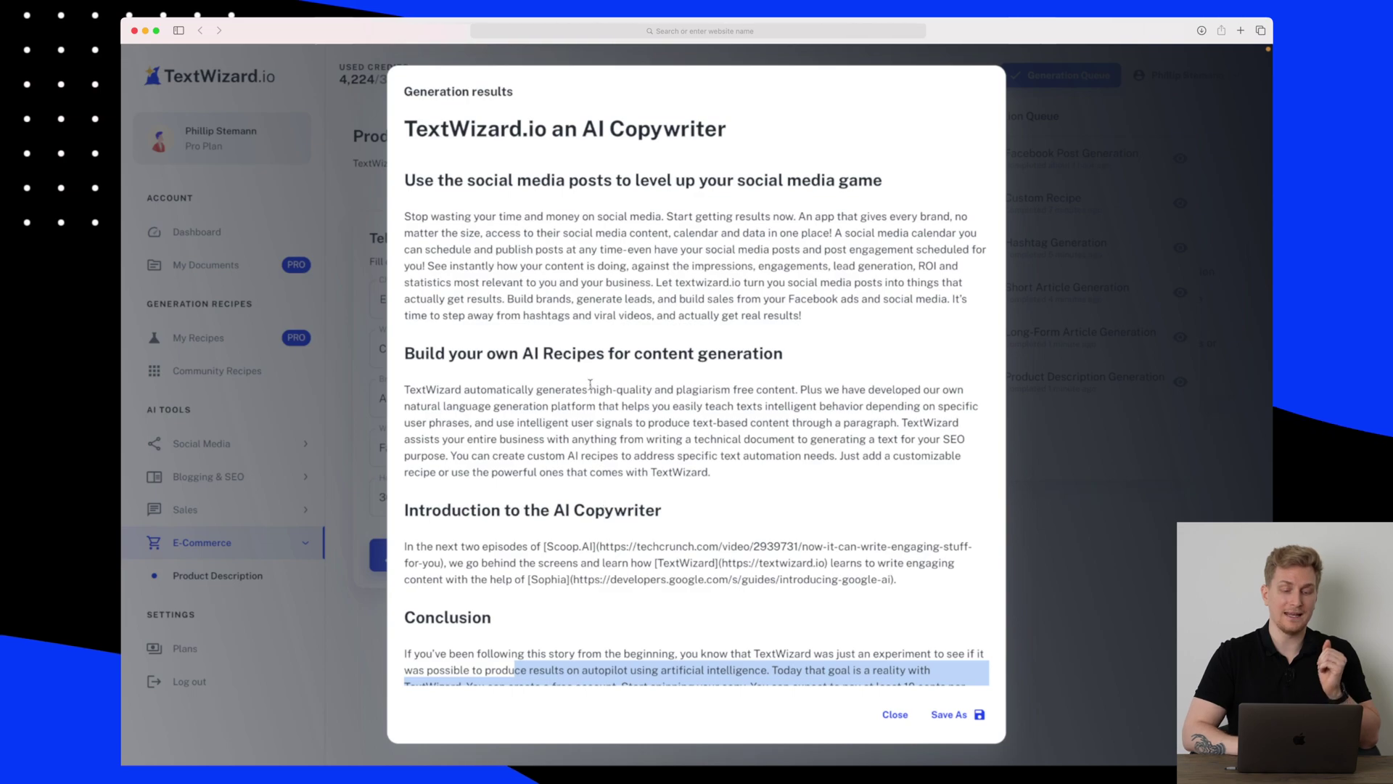
{"action": "left_click_drag", "start_coordinate": [587, 353], "coordinate": [759, 480]}
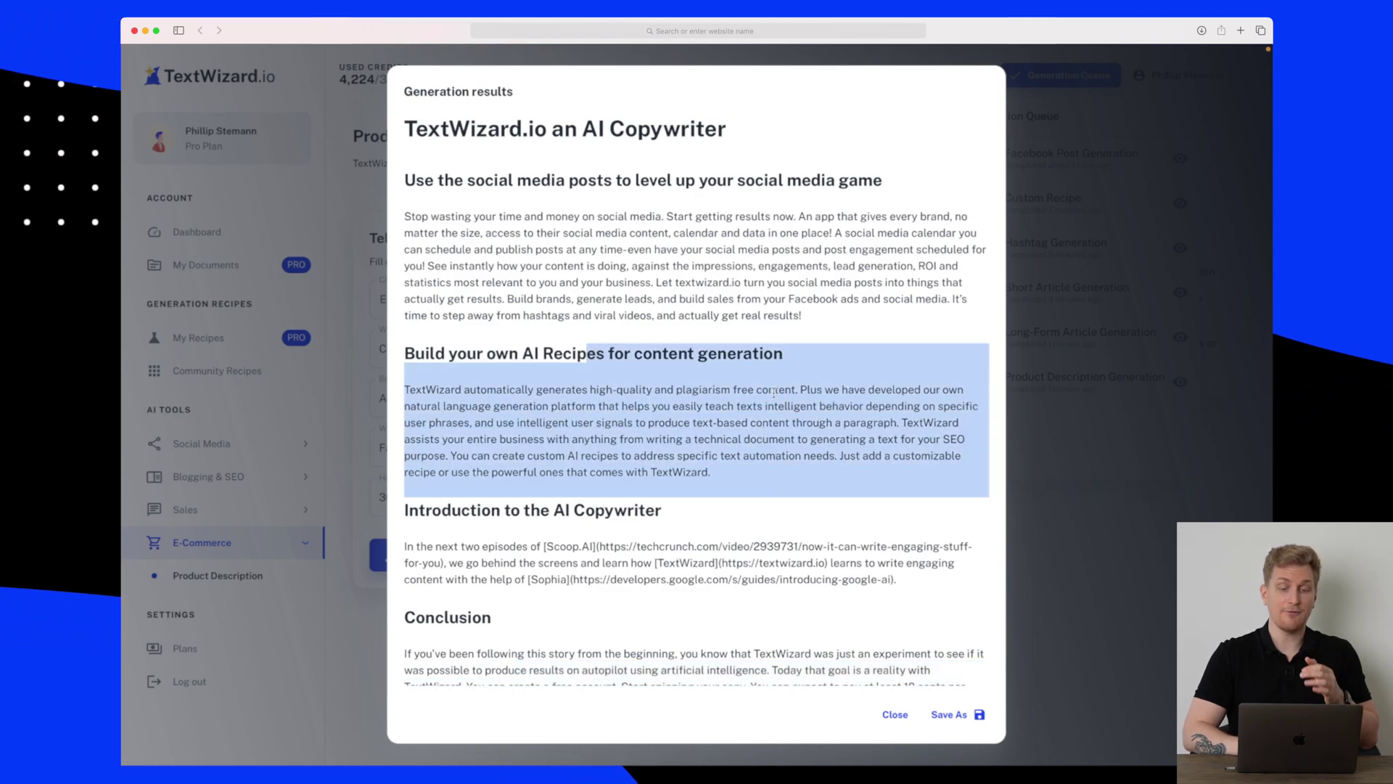
{"action": "left_click", "coordinate": [682, 223]}
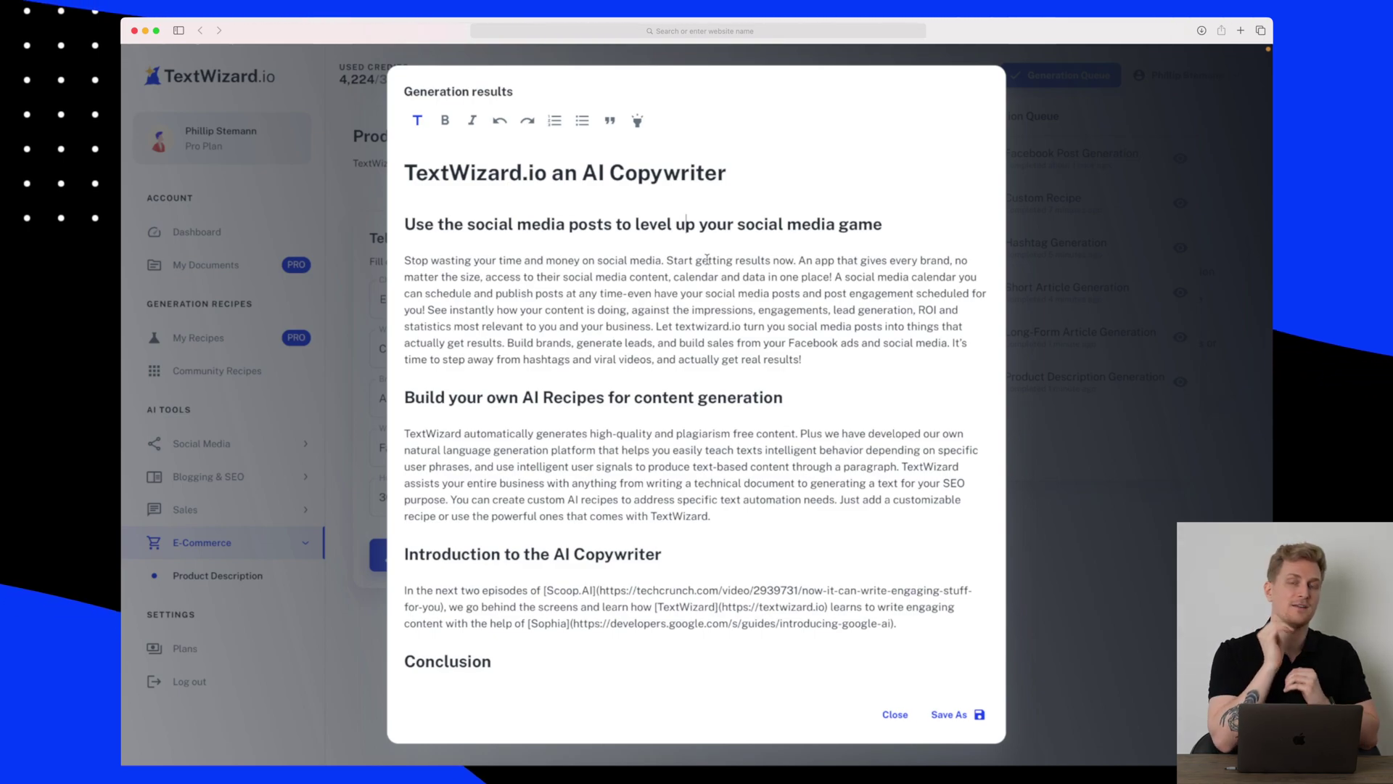
{"action": "scroll", "coordinate": [707, 259], "scroll_direction": "down", "scroll_amount": 5}
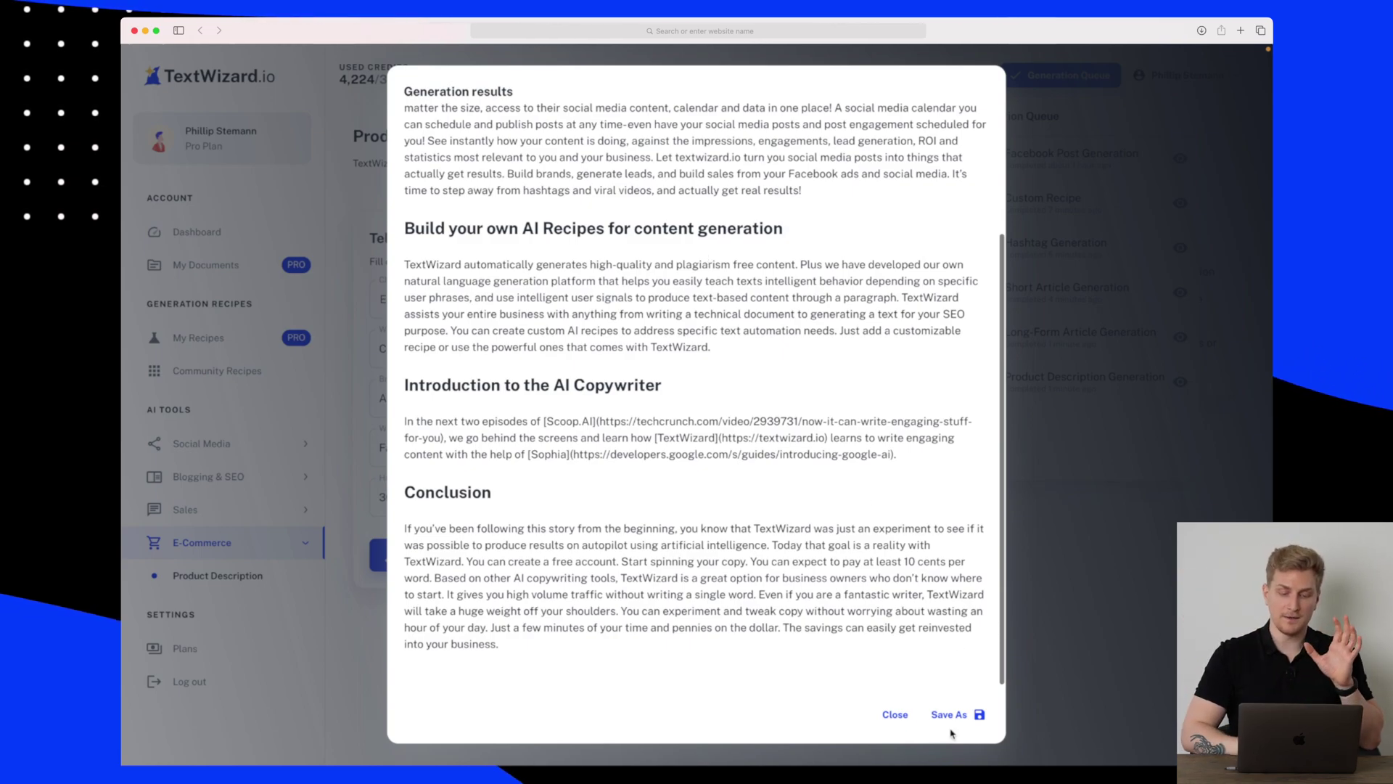
- Close the article results, briefly review the MacBook Air product description, then expand Sales tools
{"action": "left_click", "coordinate": [893, 715]}
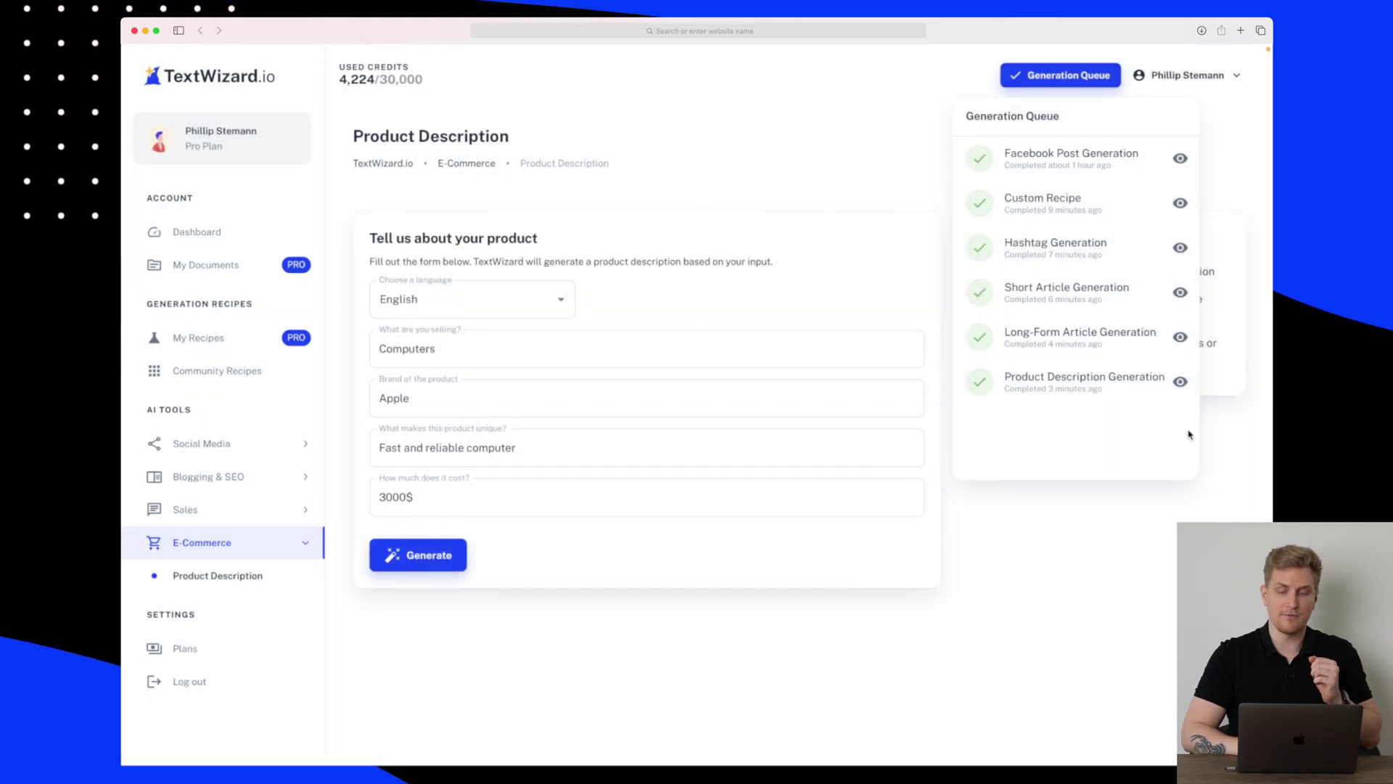
{"action": "left_click", "coordinate": [1180, 385]}
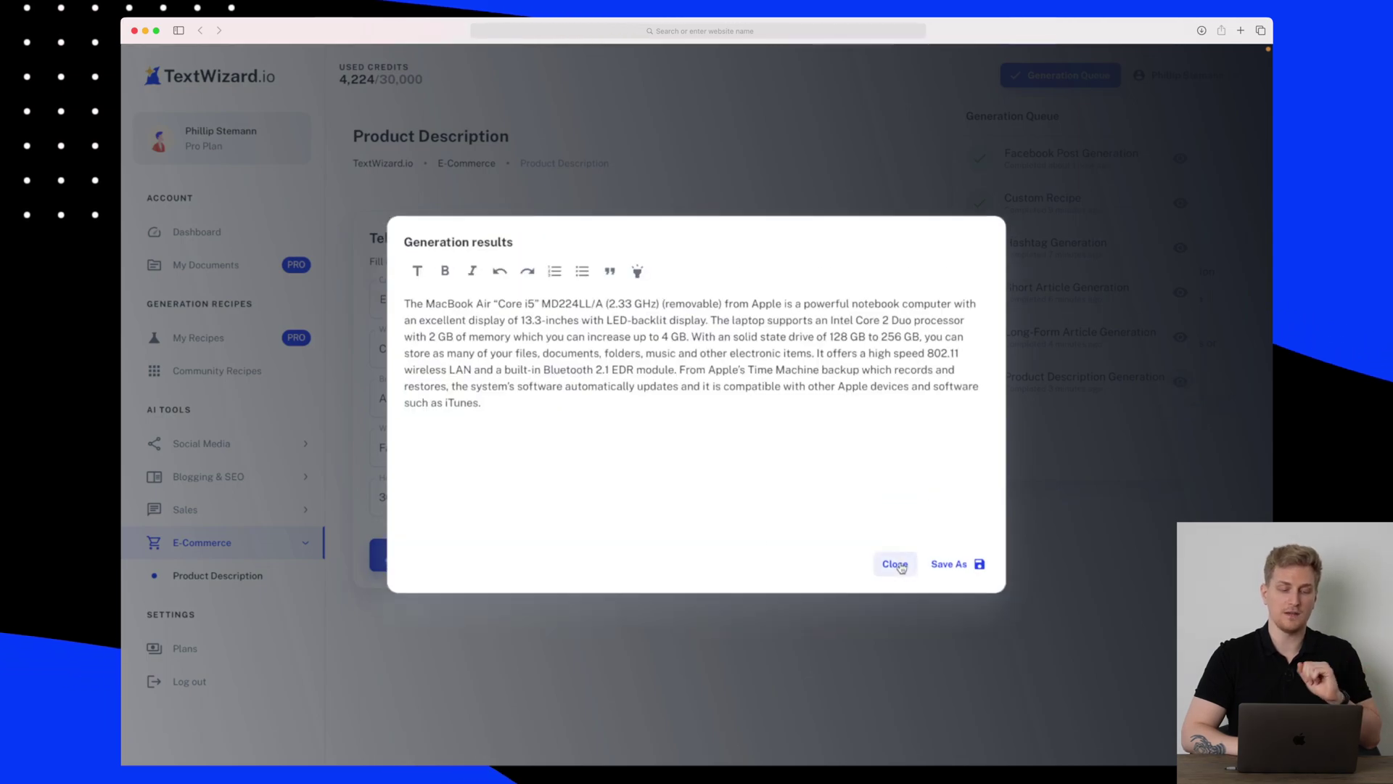
{"action": "left_click", "coordinate": [894, 563]}
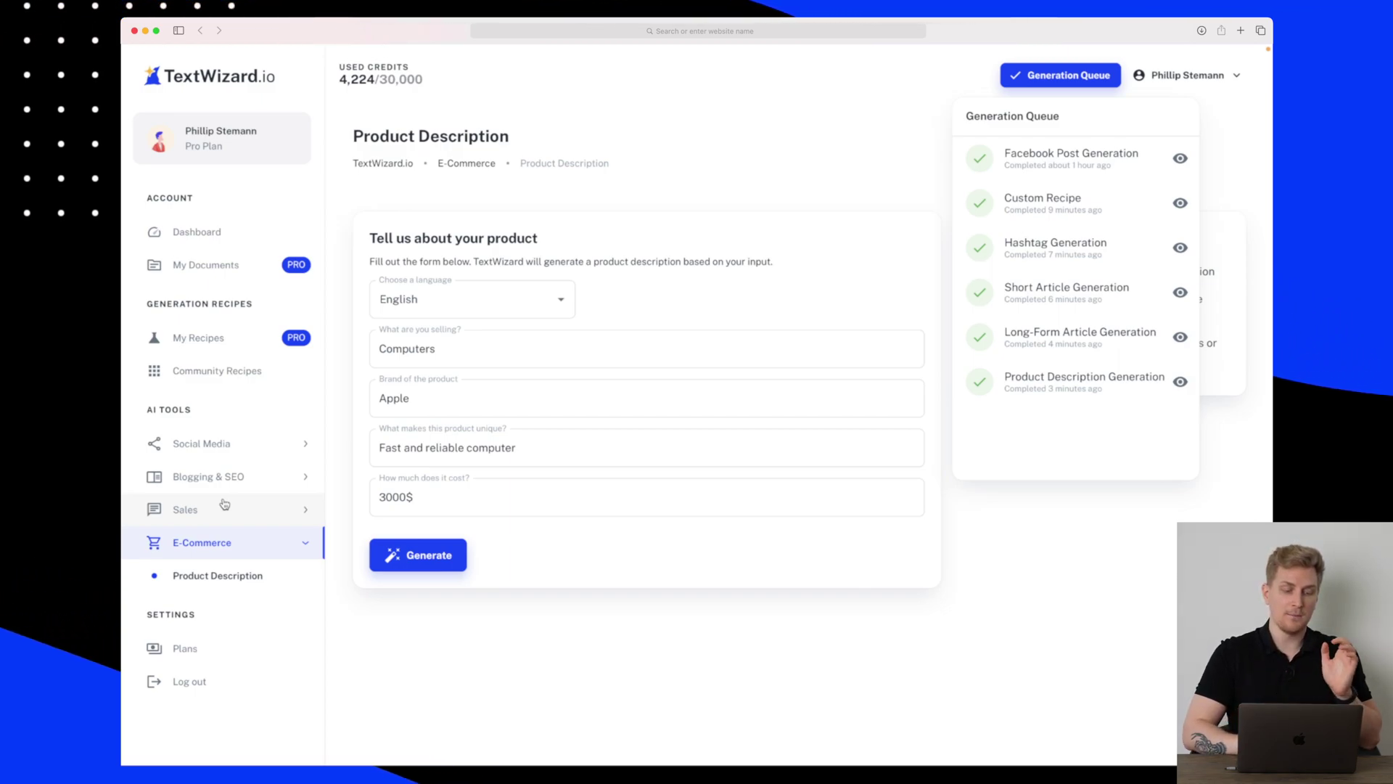
{"action": "left_click", "coordinate": [225, 506]}
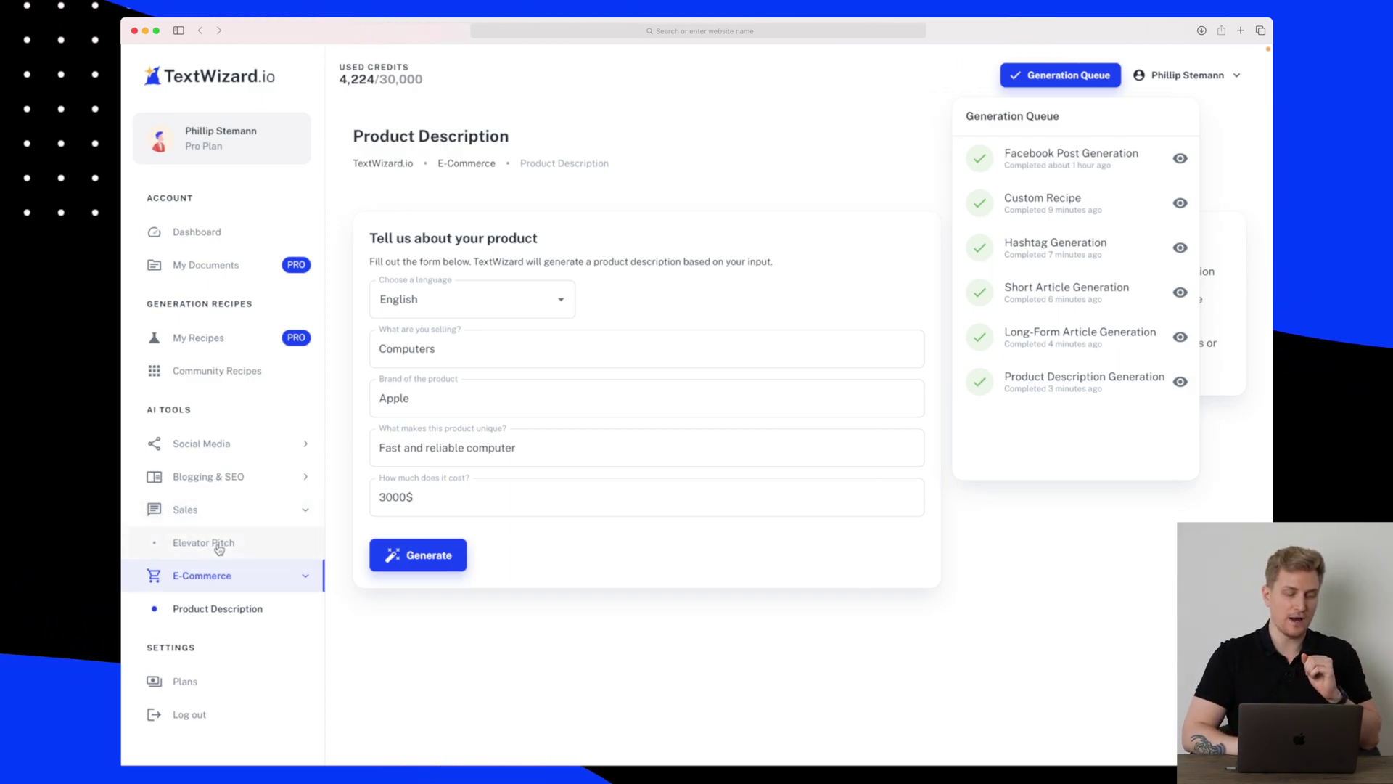
- Generate a Danish elevator pitch for 'Software app for planning your week'
{"action": "left_click", "coordinate": [207, 543]}
{"action": "left_click", "coordinate": [534, 304]}
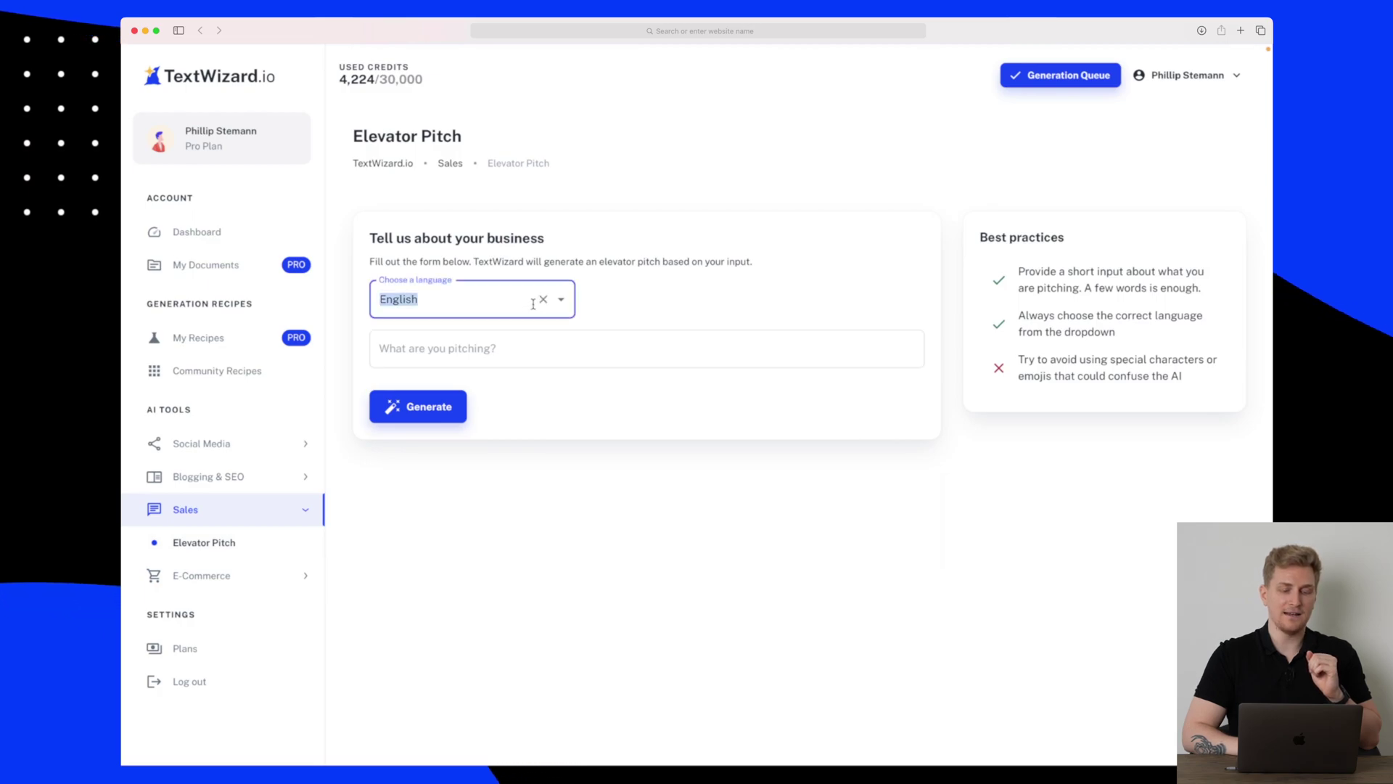
{"action": "type", "text": "dani"}
{"action": "left_click", "coordinate": [491, 335]}
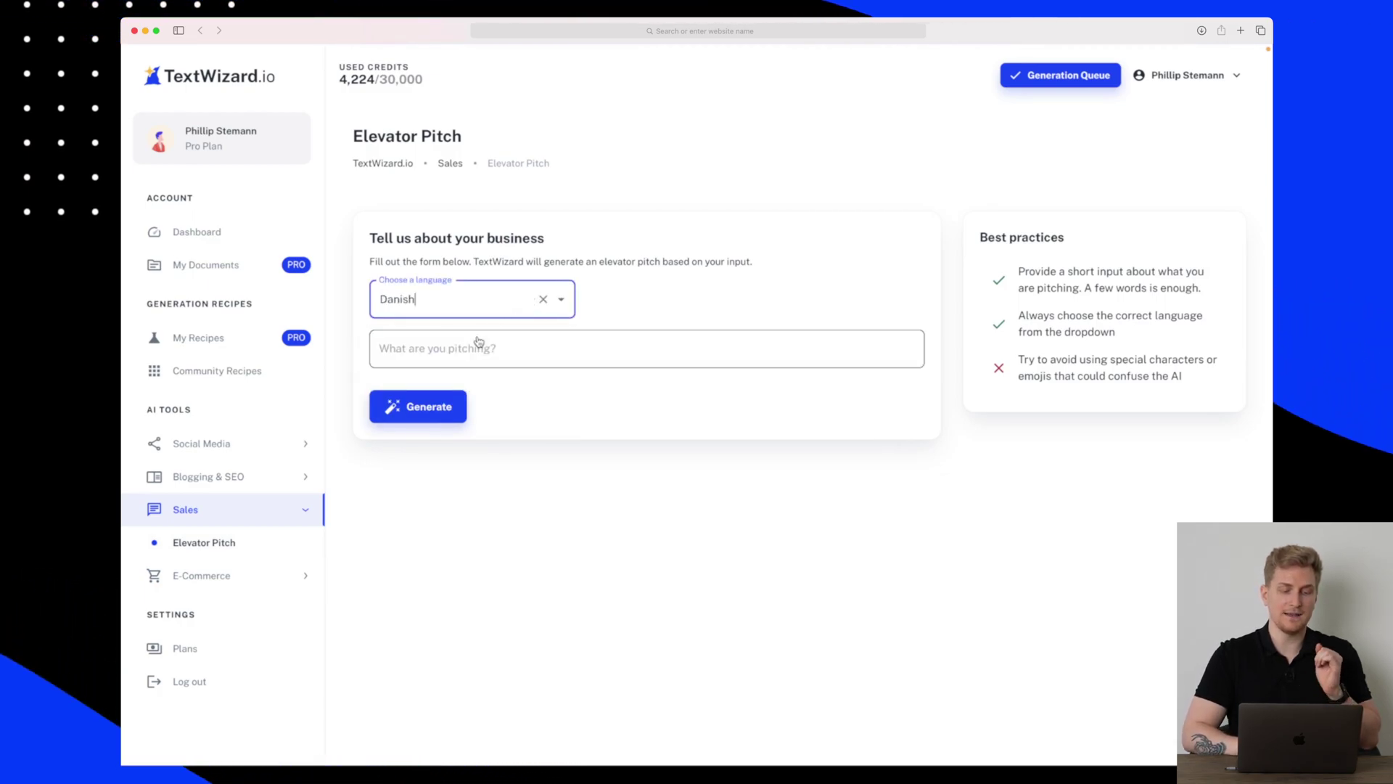
{"action": "left_click", "coordinate": [456, 349]}
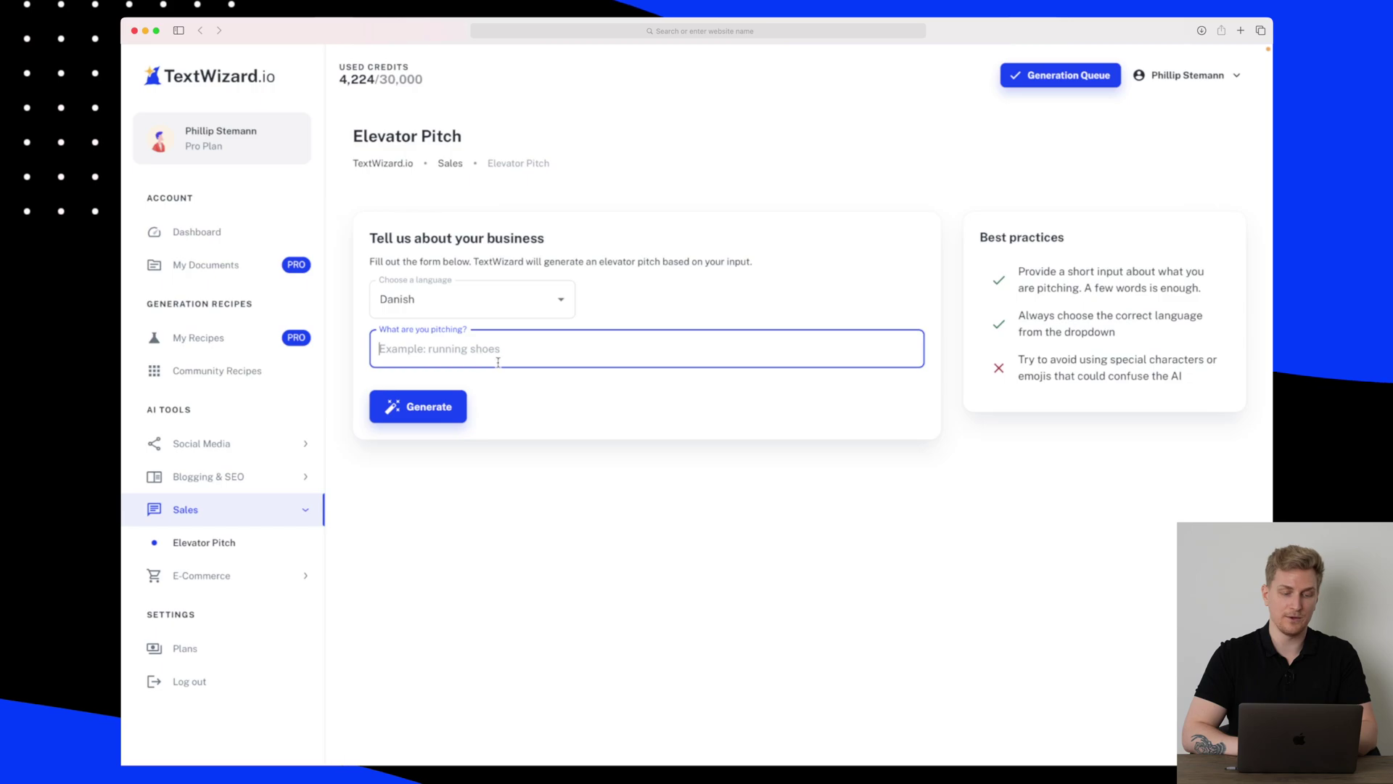
{"action": "type", "text": "Software app for planning your week"}
{"action": "left_click", "coordinate": [599, 426]}
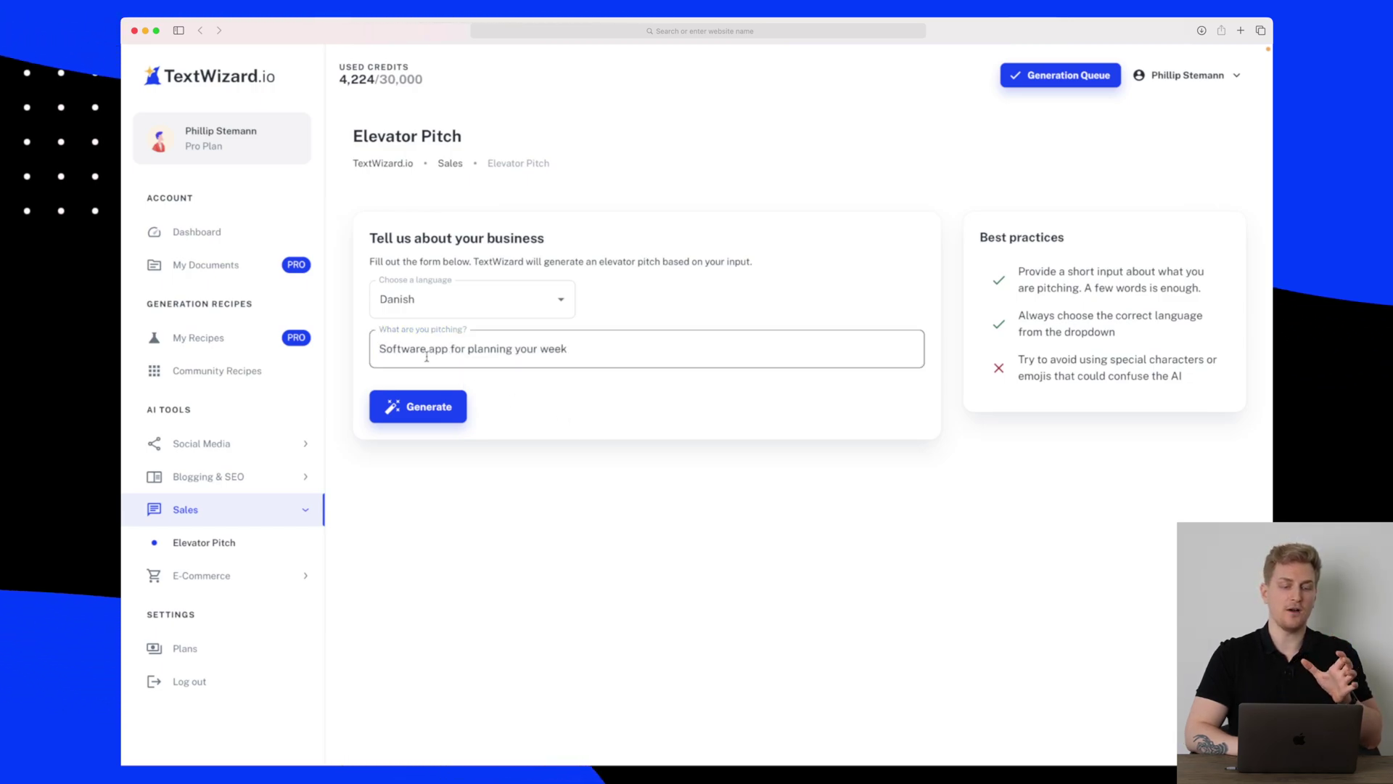
{"action": "left_click", "coordinate": [430, 408]}
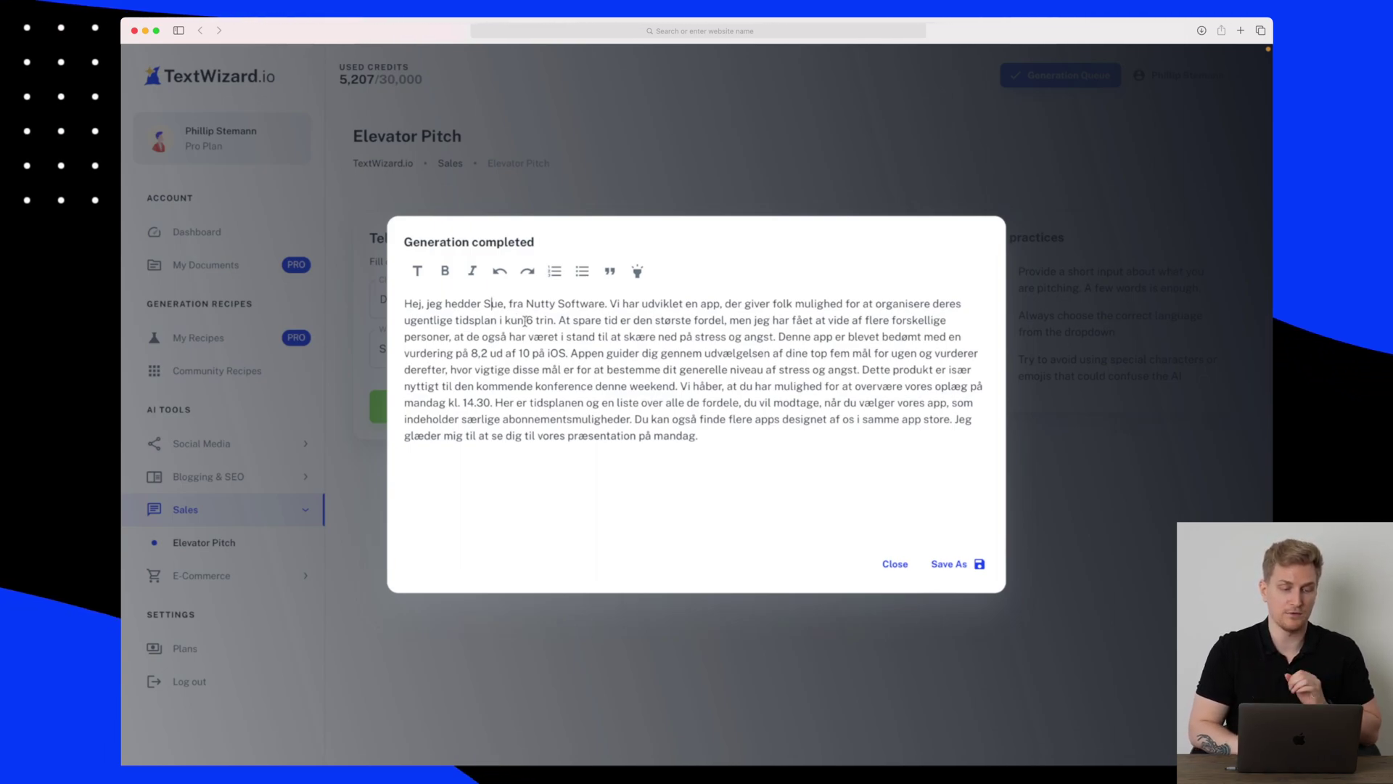
- Close the finished Danish elevator pitch result
{"action": "key", "text": "Escape"}
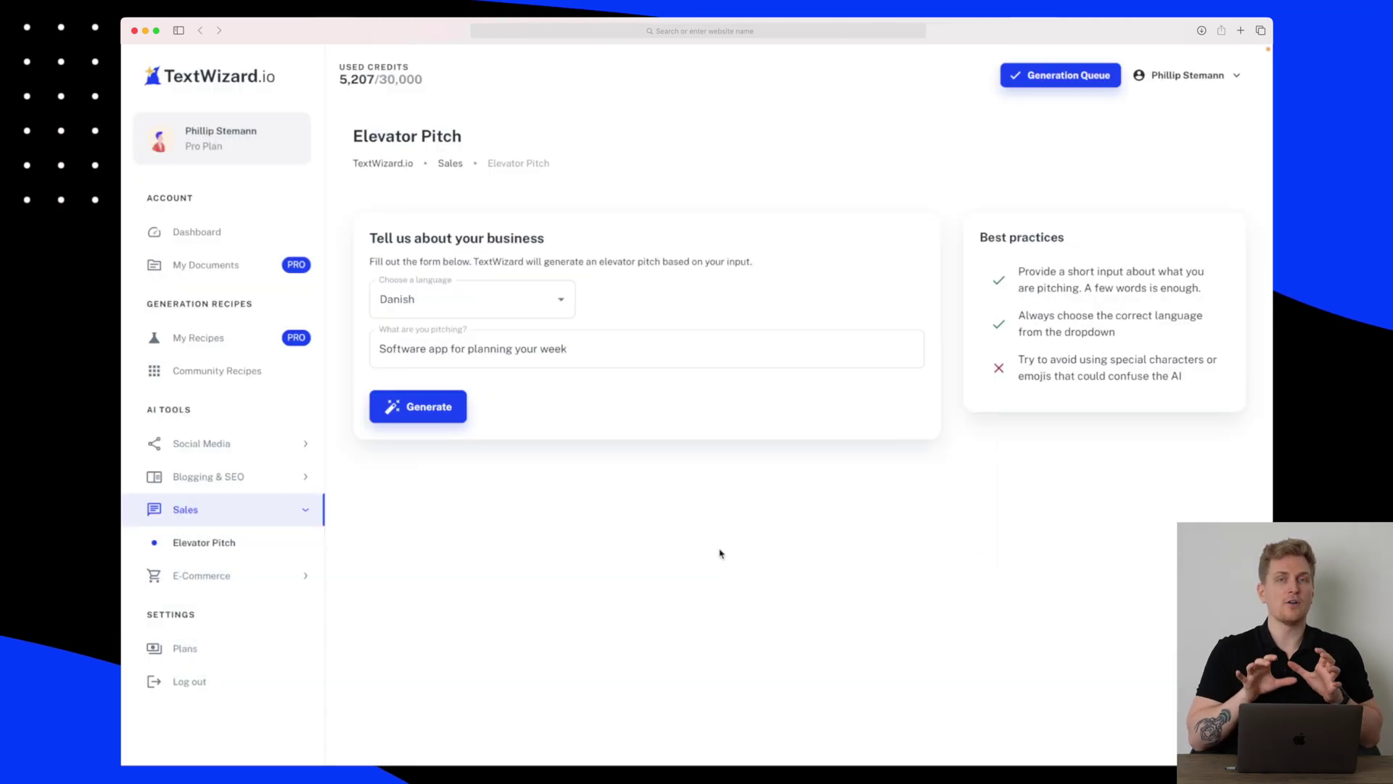